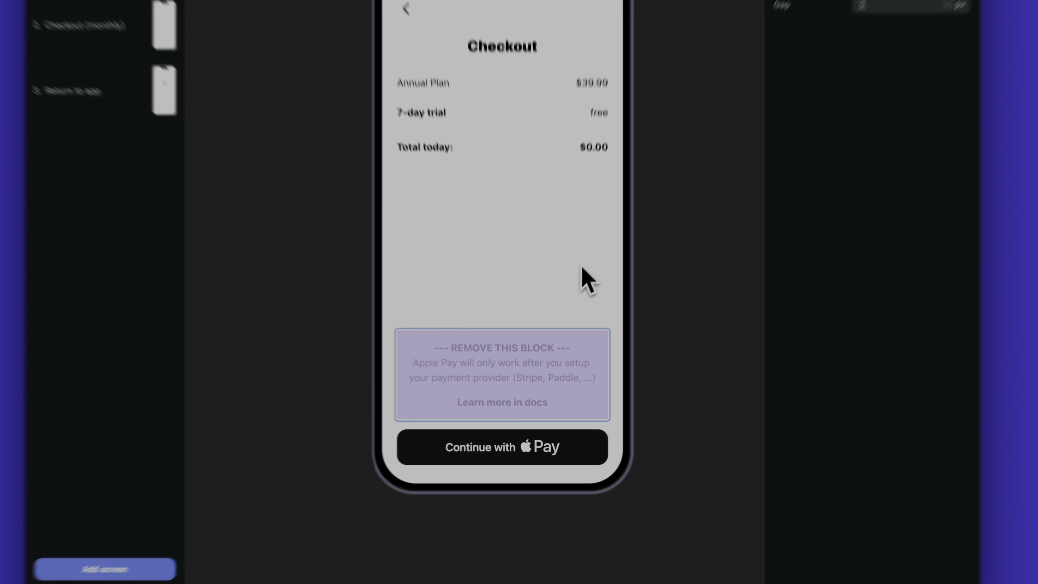
# Delete the "REMOVE THIS BLOCK" notice above the Apple Pay button on the Checkout (annual) screen.
pyautogui.click(563, 339)
pyautogui.click(565, 385)
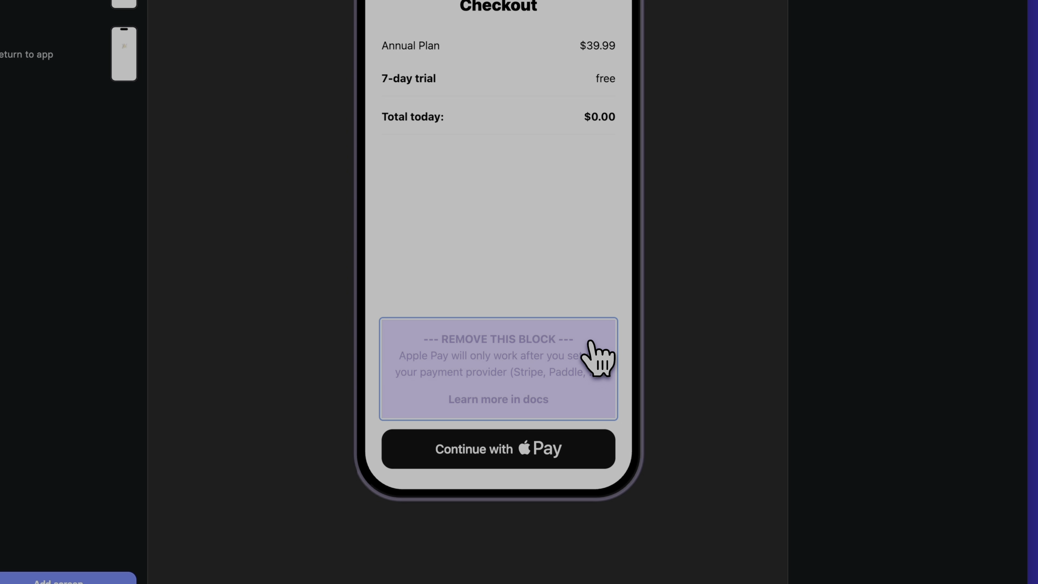
pyautogui.press('Delete')
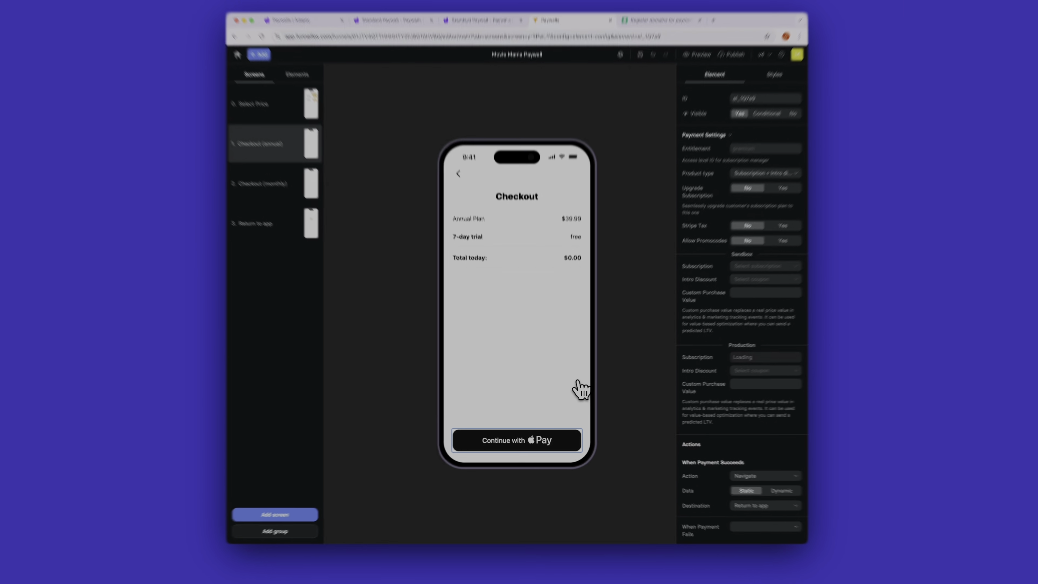
pyautogui.click(573, 297)
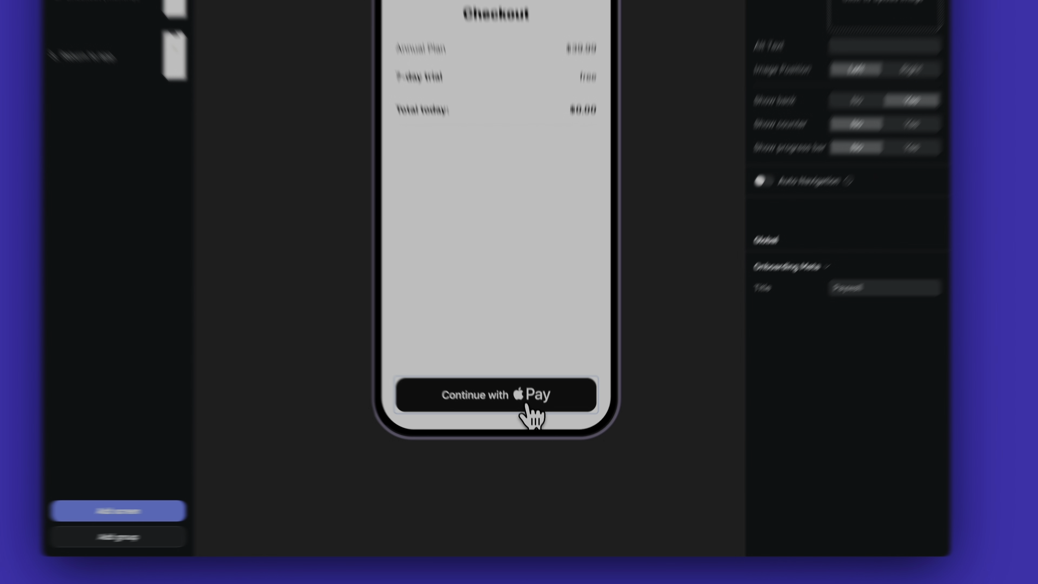
# Set the annual checkout's Apple Pay button to the $9.99 USD / month sandbox subscription with product type Free Trial → Subscription.
pyautogui.click(552, 444)
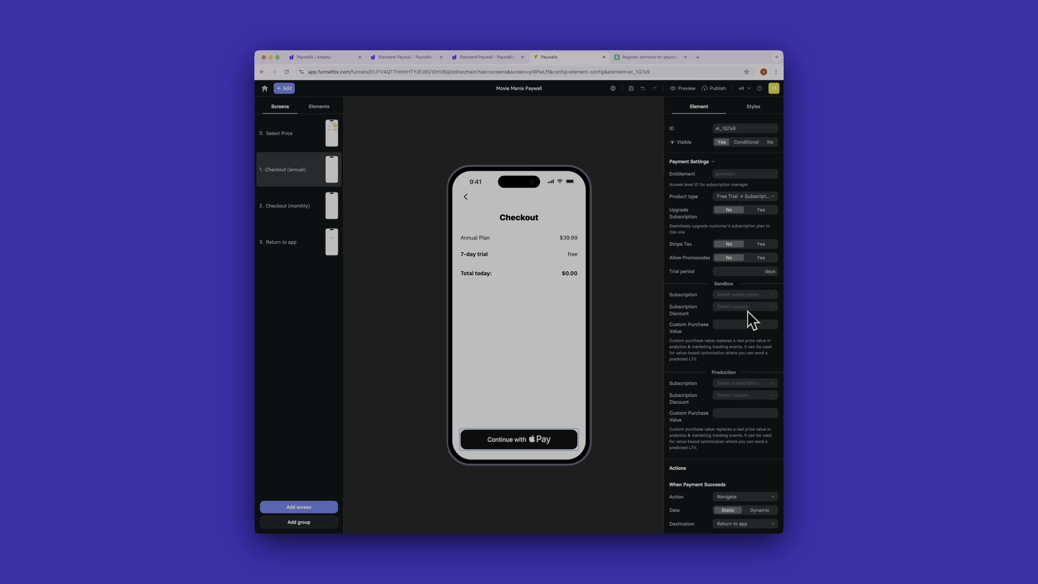
pyautogui.click(745, 295)
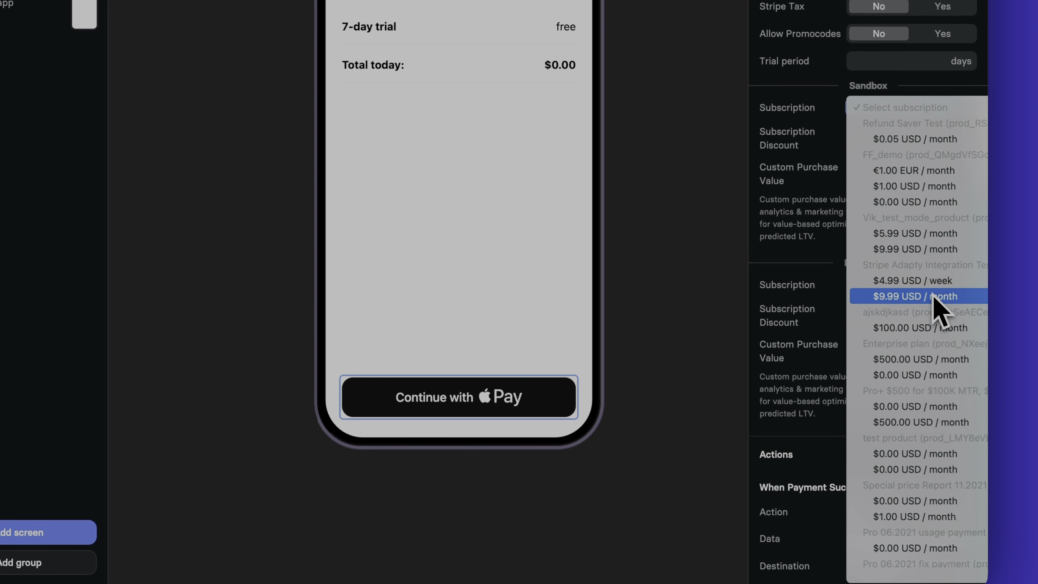
pyautogui.click(933, 296)
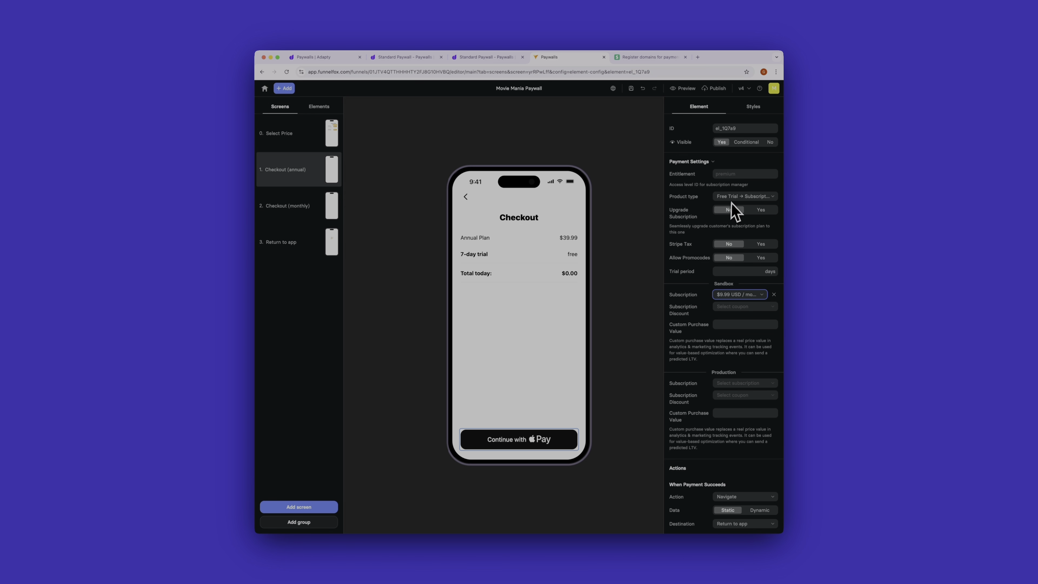
pyautogui.click(750, 197)
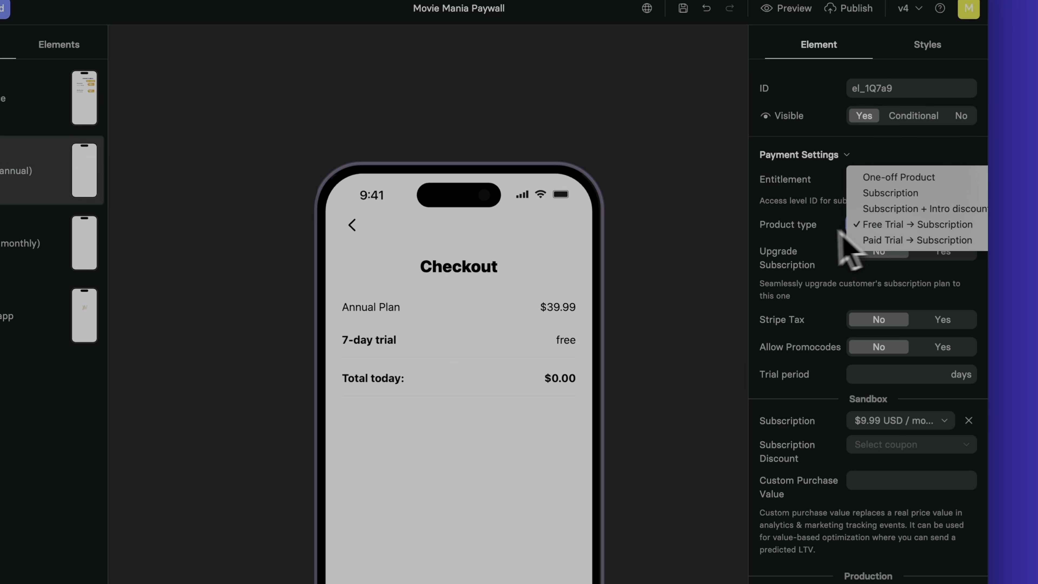
pyautogui.click(807, 231)
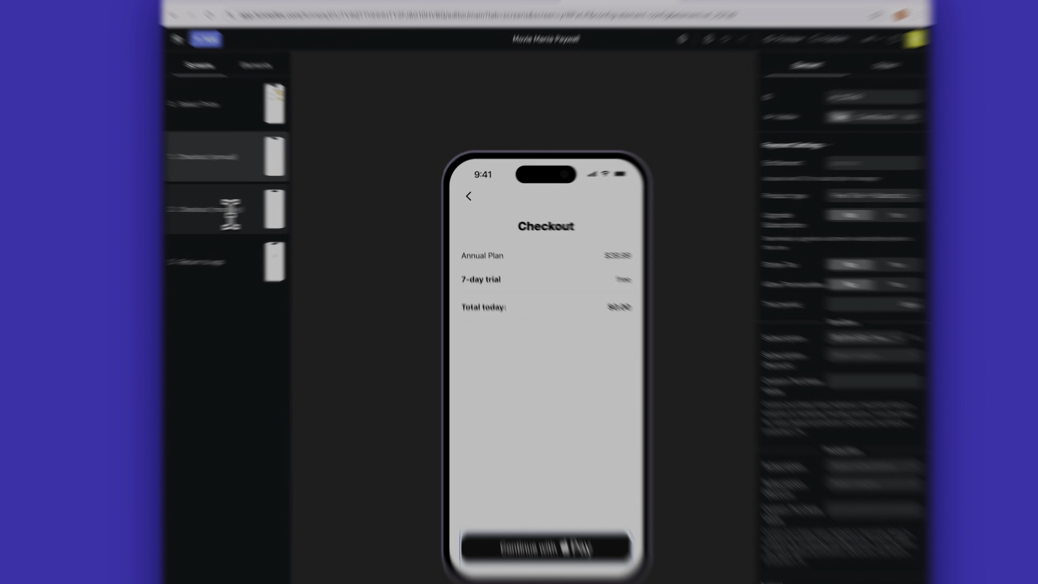
# Set the Checkout (monthly) Apple Pay button to the $4.99 USD / week sandbox subscription with product type Subscription.
pyautogui.click(327, 206)
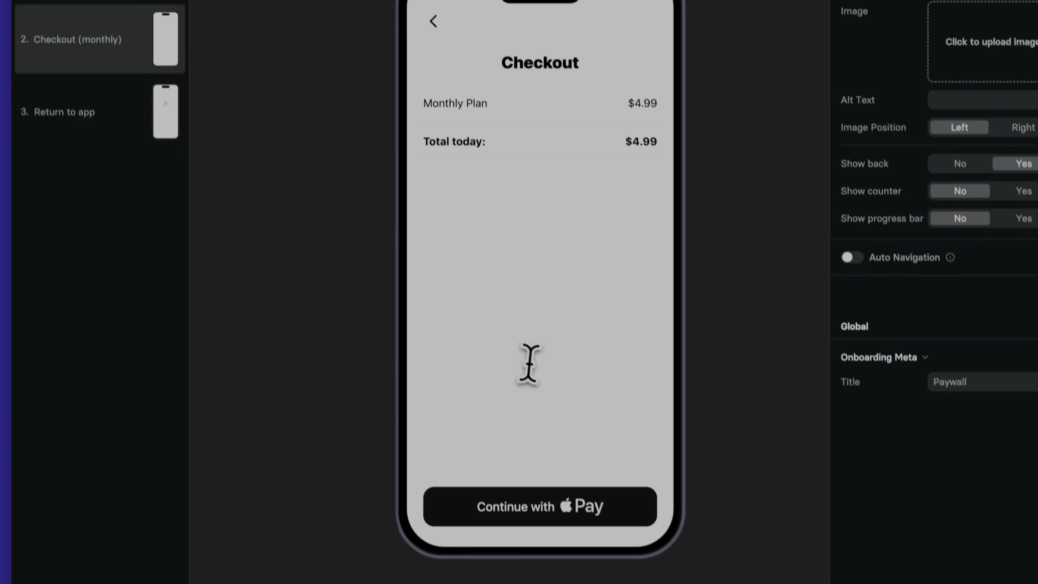
pyautogui.click(542, 360)
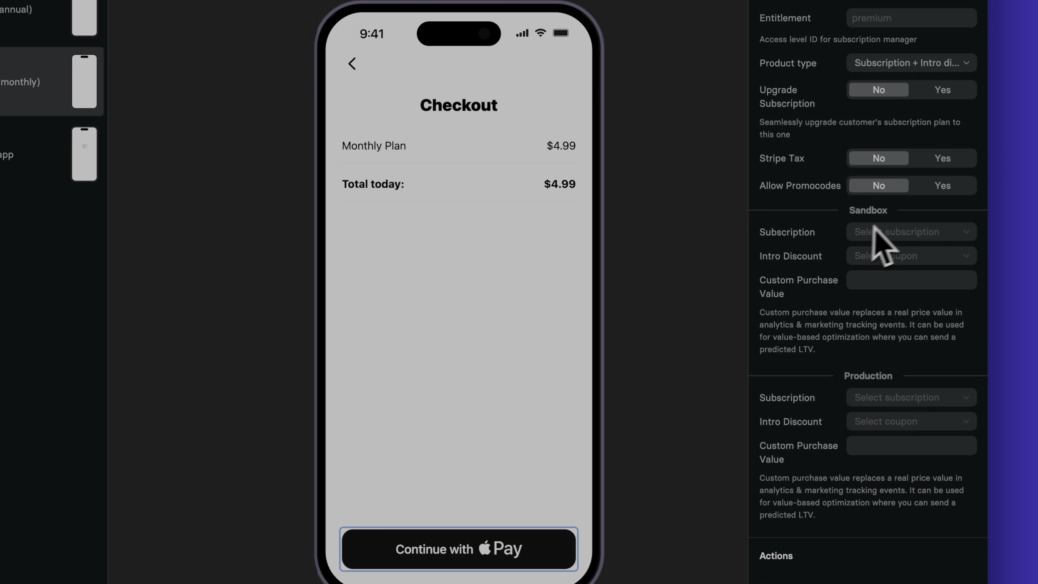
pyautogui.click(934, 233)
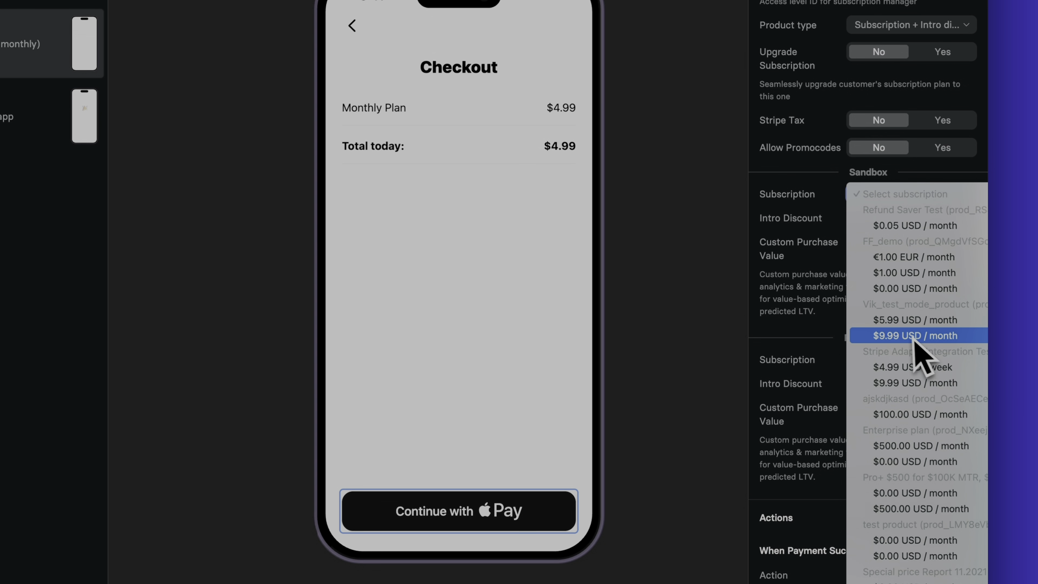
pyautogui.click(950, 371)
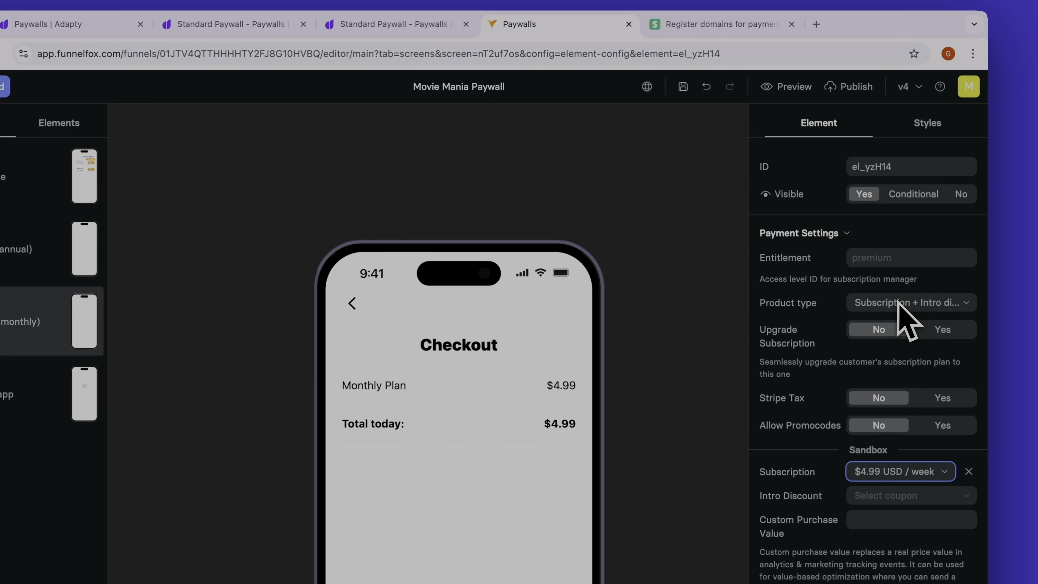
pyautogui.click(897, 24)
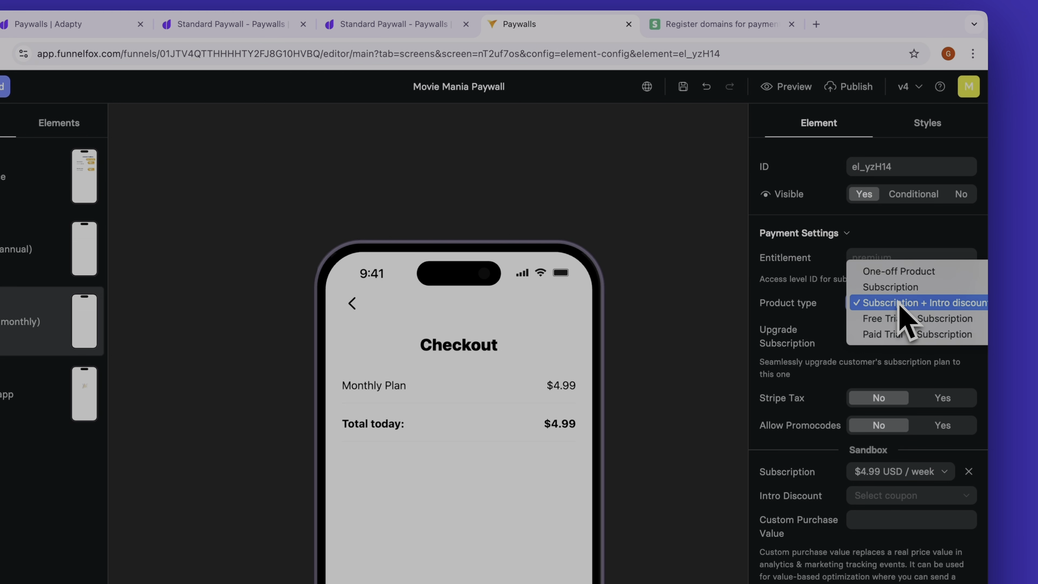
pyautogui.click(898, 296)
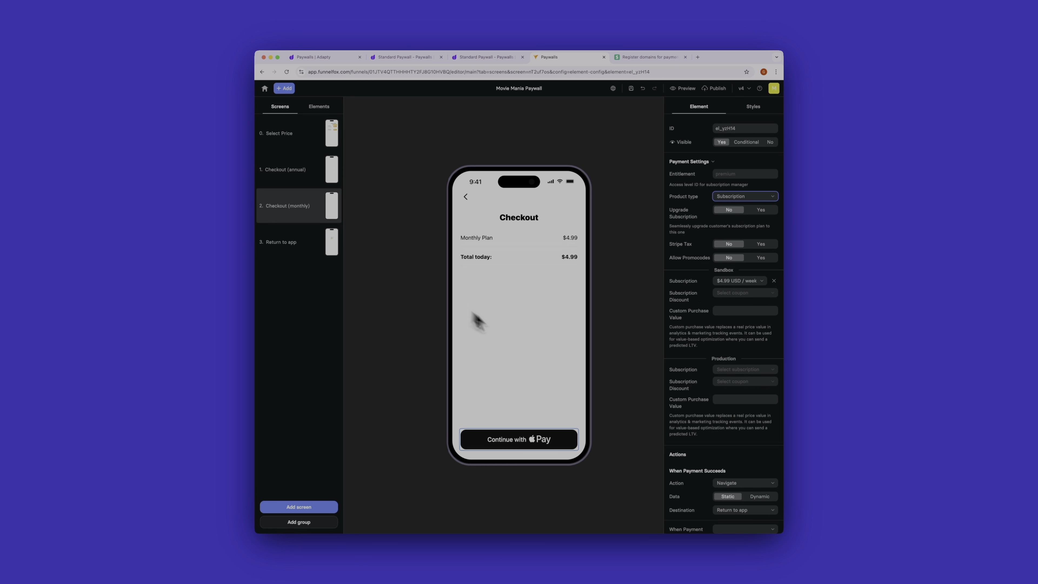
# Review the payment settings and success actions on the checkout screens, and the Return to app screen they lead to.
pyautogui.scroll(-3, 713, 452)
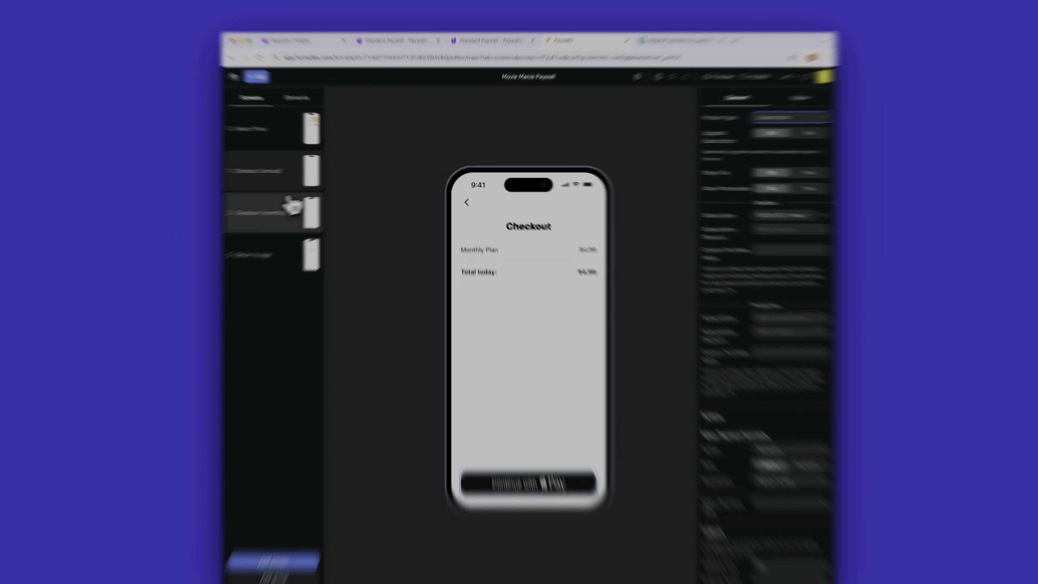
pyautogui.click(286, 187)
pyautogui.click(560, 483)
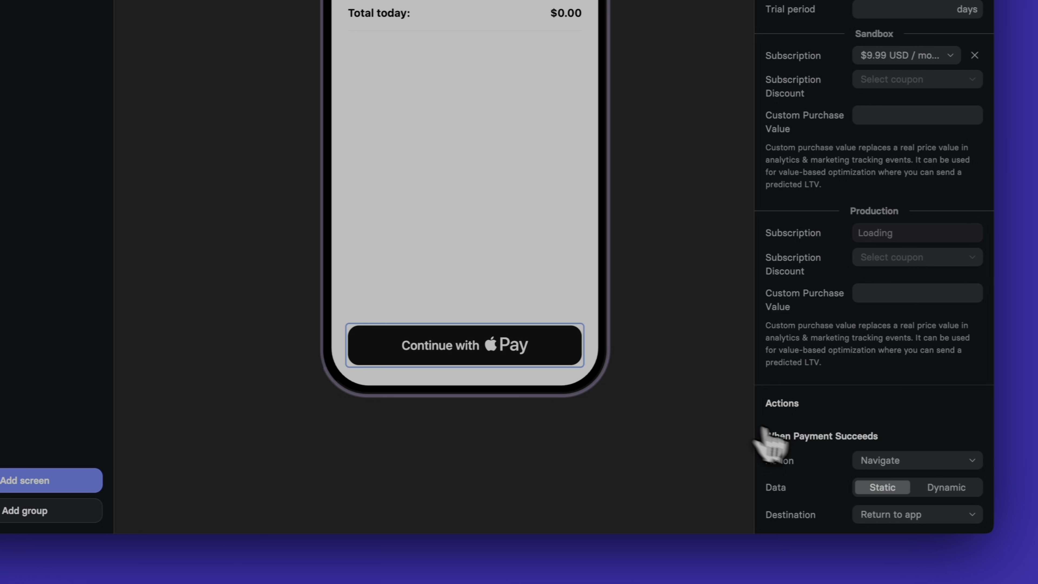
pyautogui.scroll(-5, 771, 443)
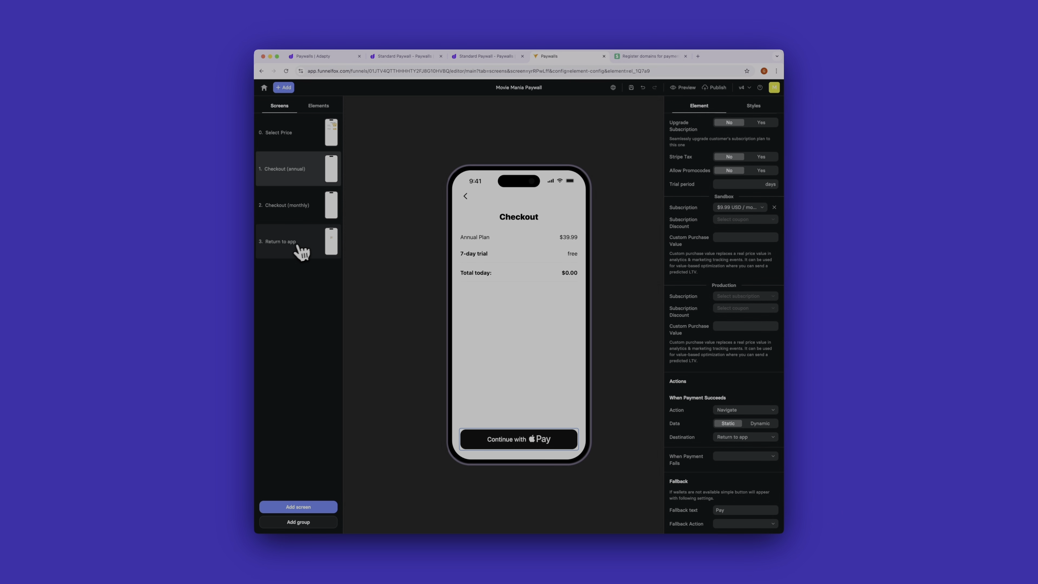
pyautogui.click(298, 245)
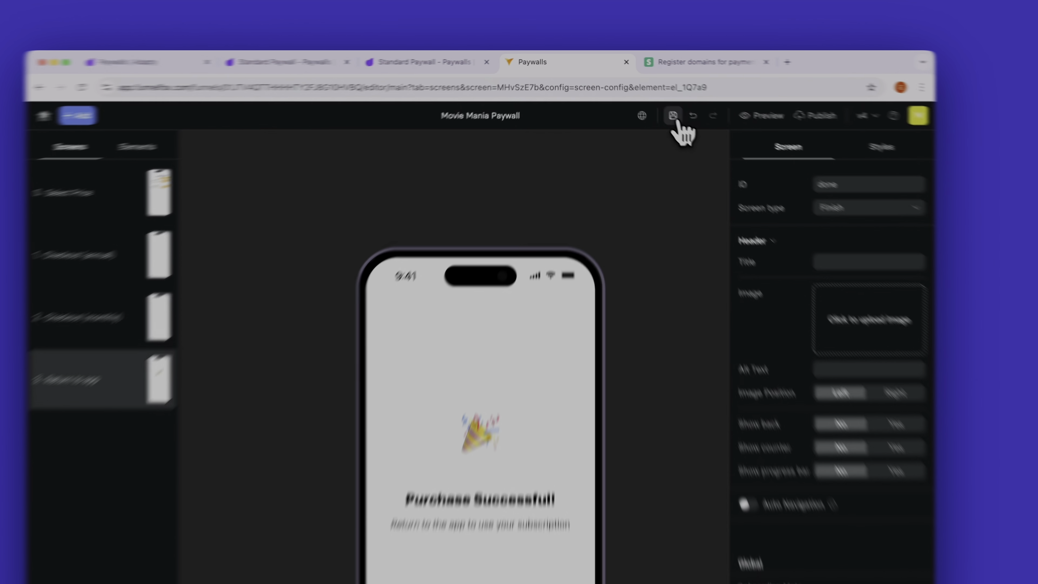
# Save the Movie Mania Paywall and open its preview to select the preview address, closing the preview window when done.
pyautogui.click(631, 88)
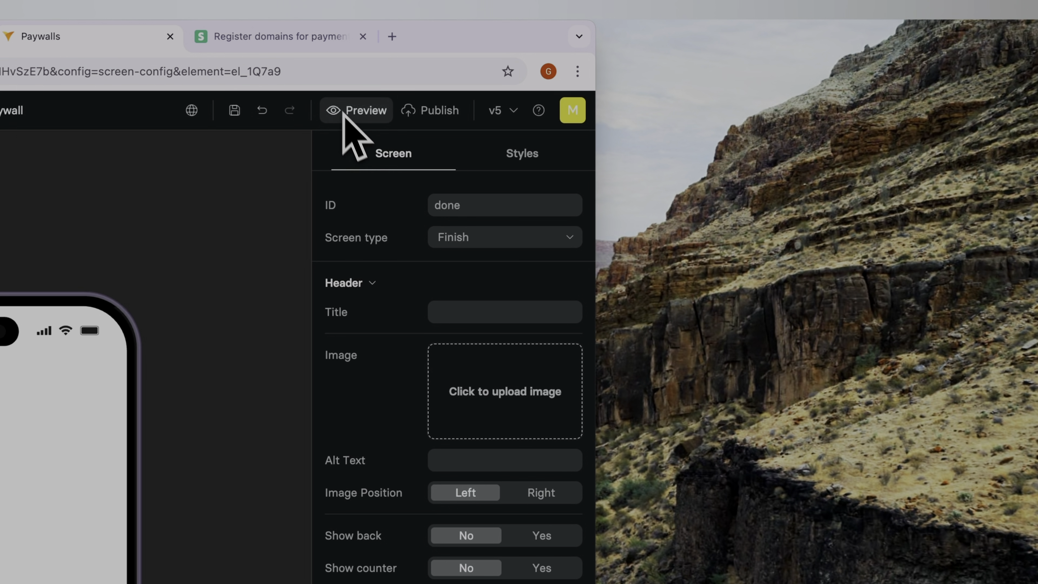
pyautogui.click(362, 111)
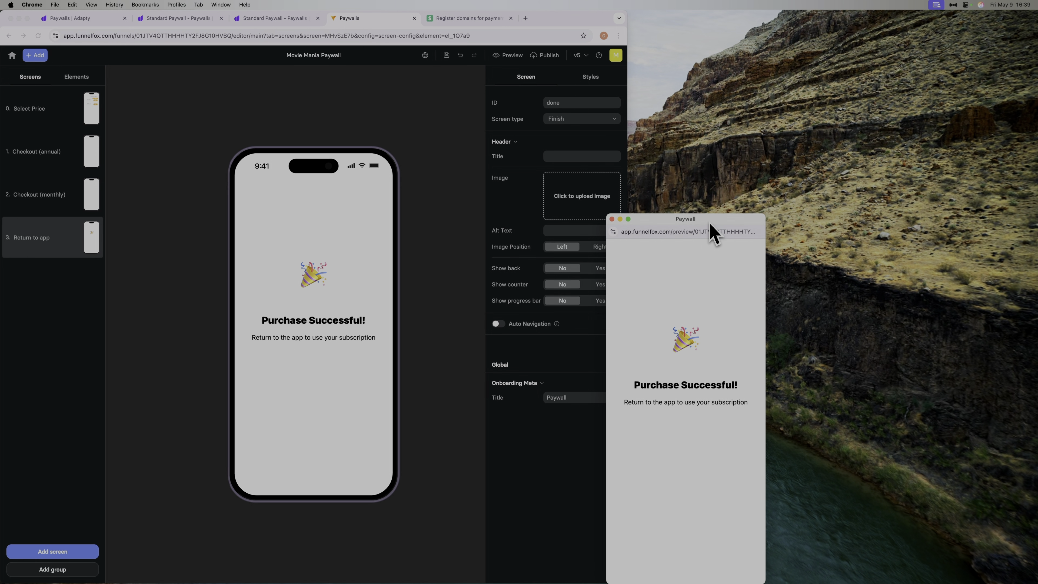
pyautogui.moveTo(711, 245); pyautogui.dragTo(689, 110)
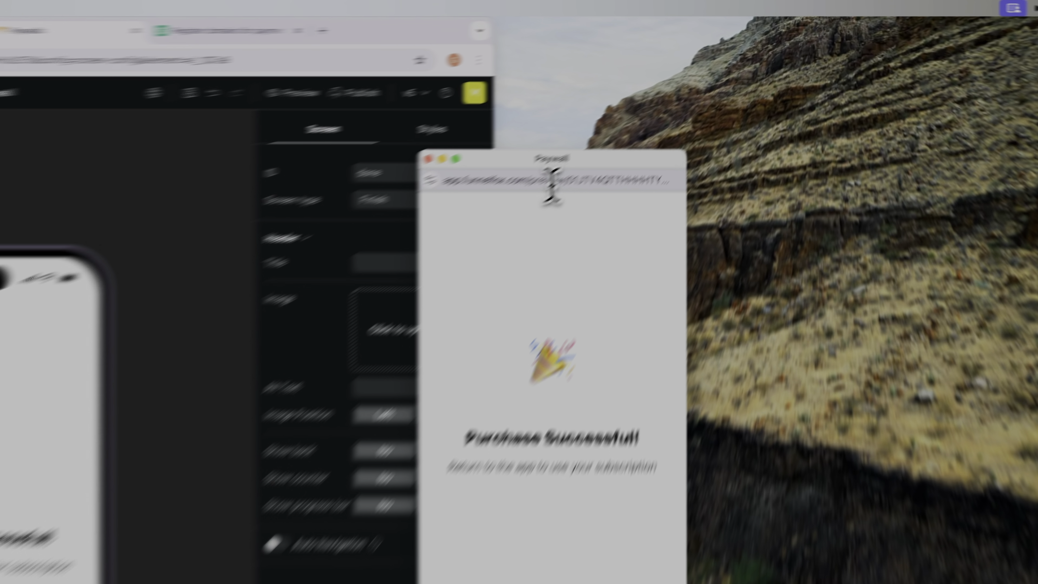
pyautogui.click(663, 109)
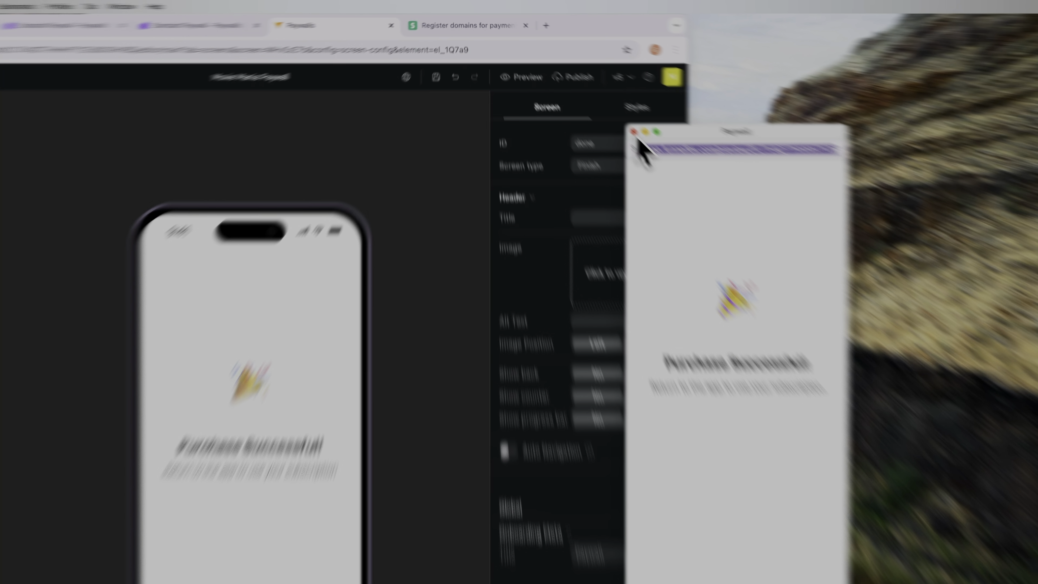
pyautogui.click(588, 94)
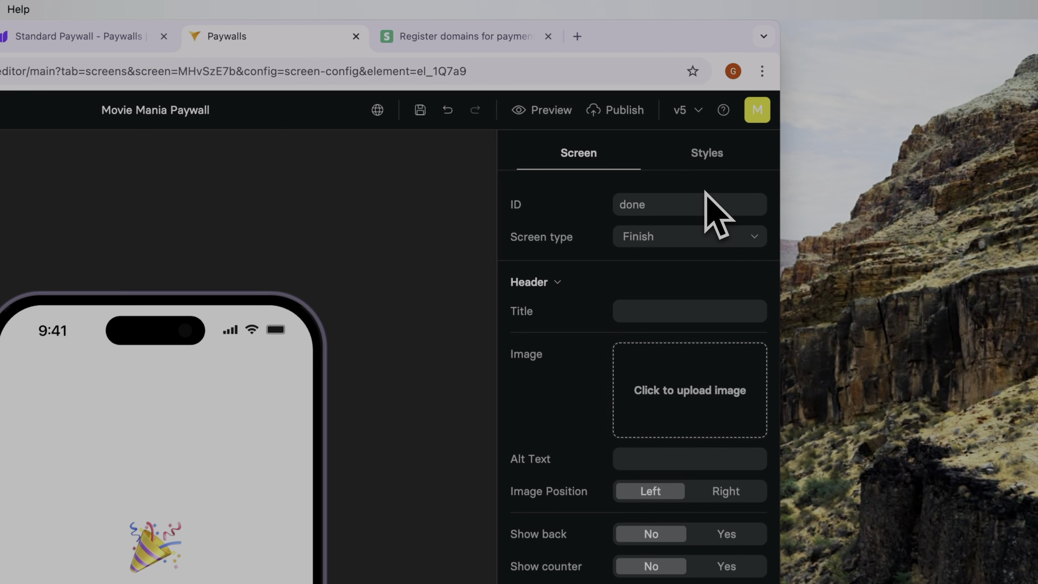
# Publish the paywall and copy the web address from its Paywall window, closing that window when done.
pyautogui.click(600, 117)
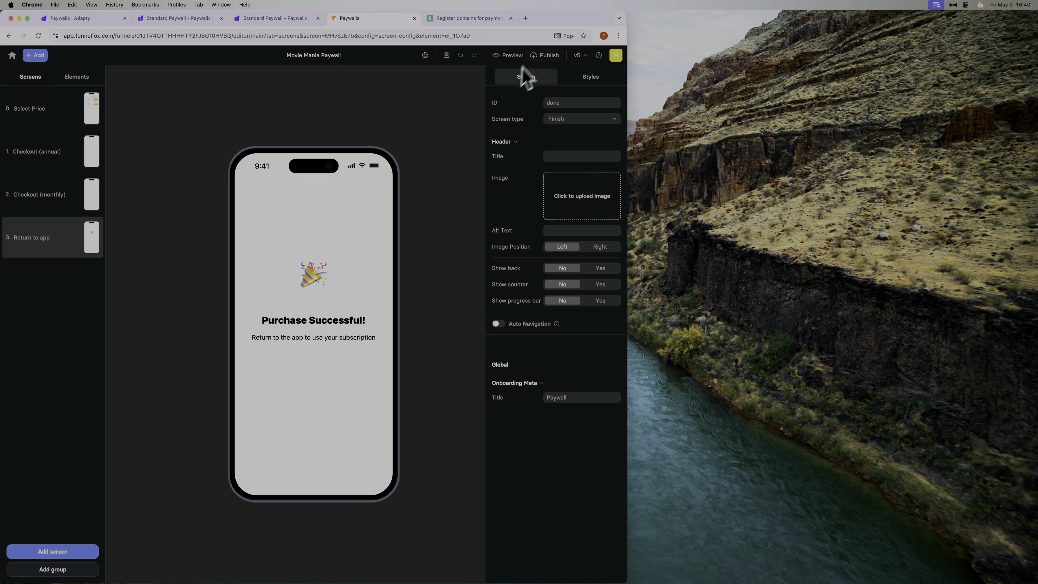
pyautogui.click(511, 56)
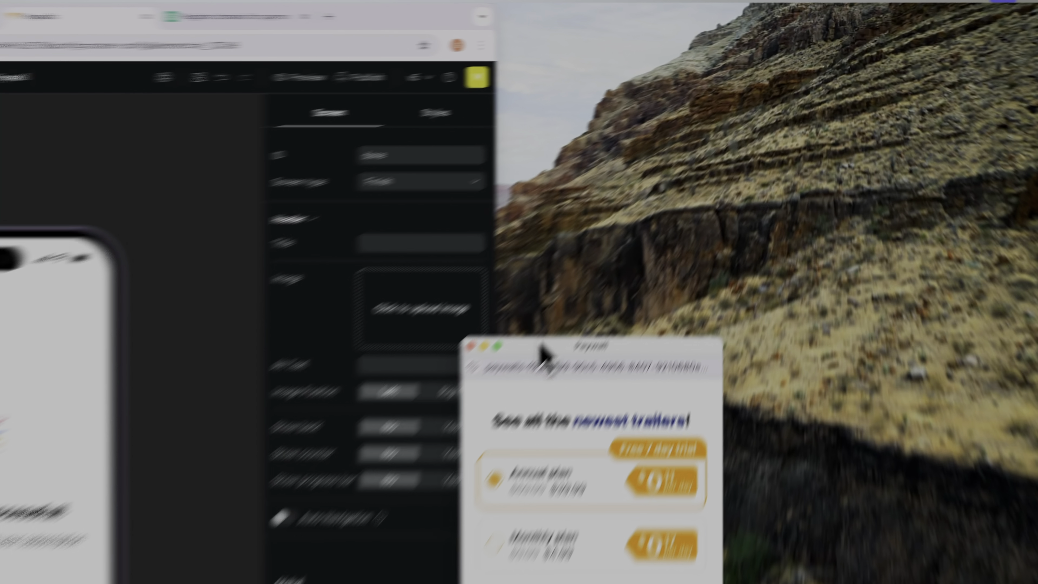
pyautogui.moveTo(541, 346); pyautogui.dragTo(589, 138)
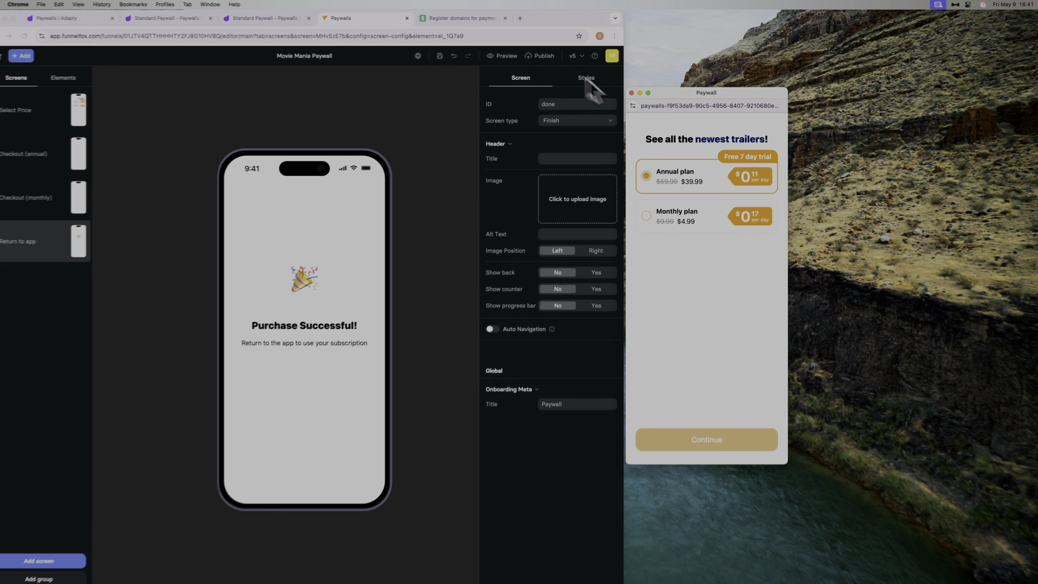
pyautogui.click(701, 104)
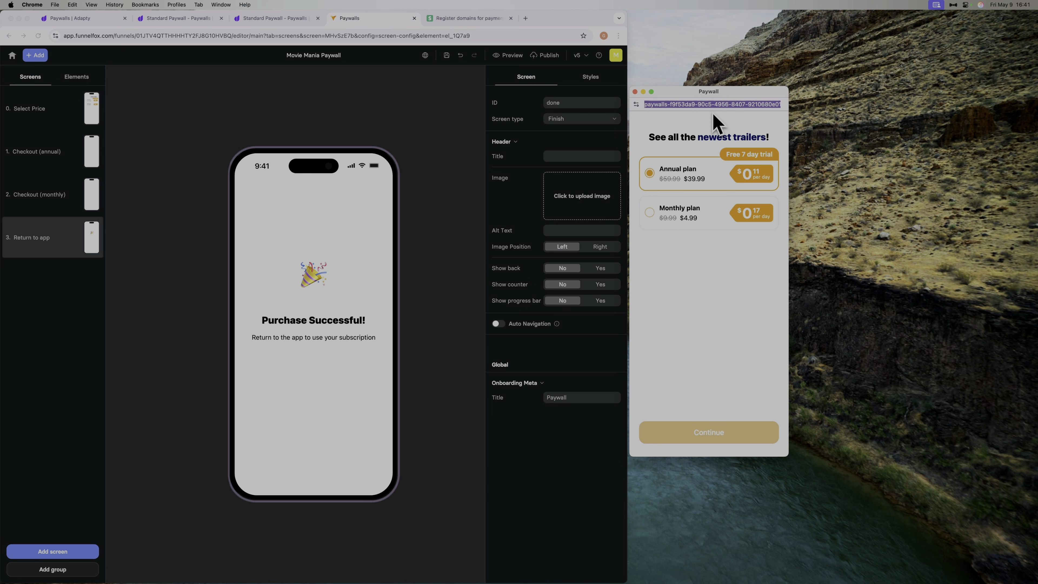
pyautogui.click(635, 92)
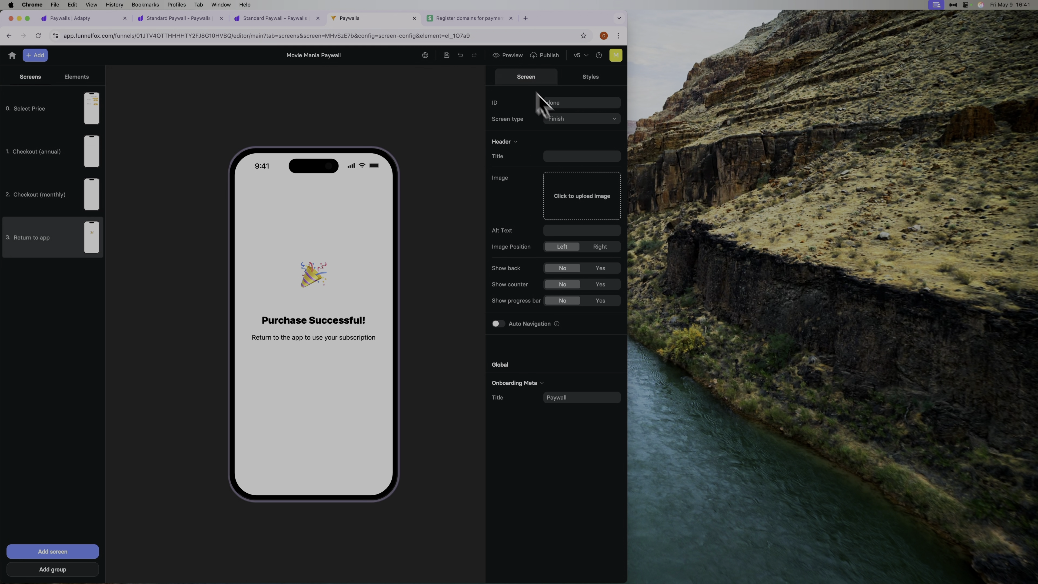
# In Adapty, replace the Standard Paywall's web paywall link with the copied address, and save and publish the paywall.
pyautogui.click(273, 20)
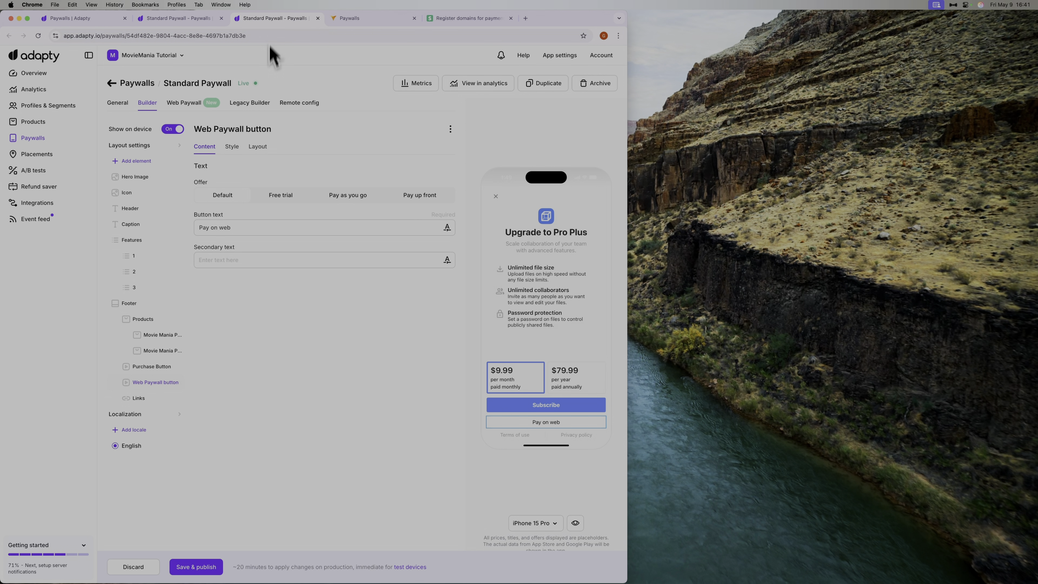
pyautogui.click(189, 22)
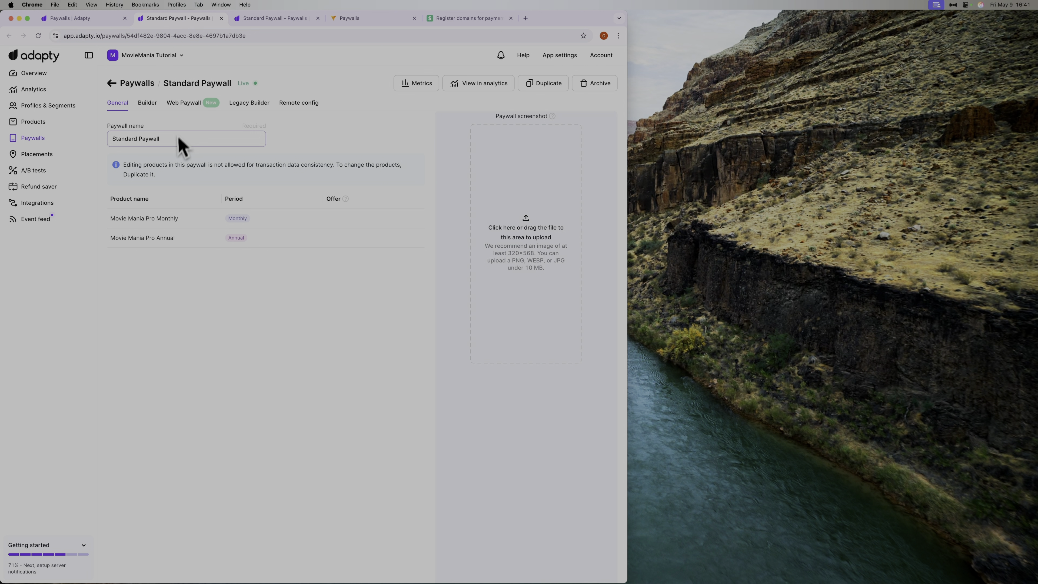
pyautogui.click(197, 105)
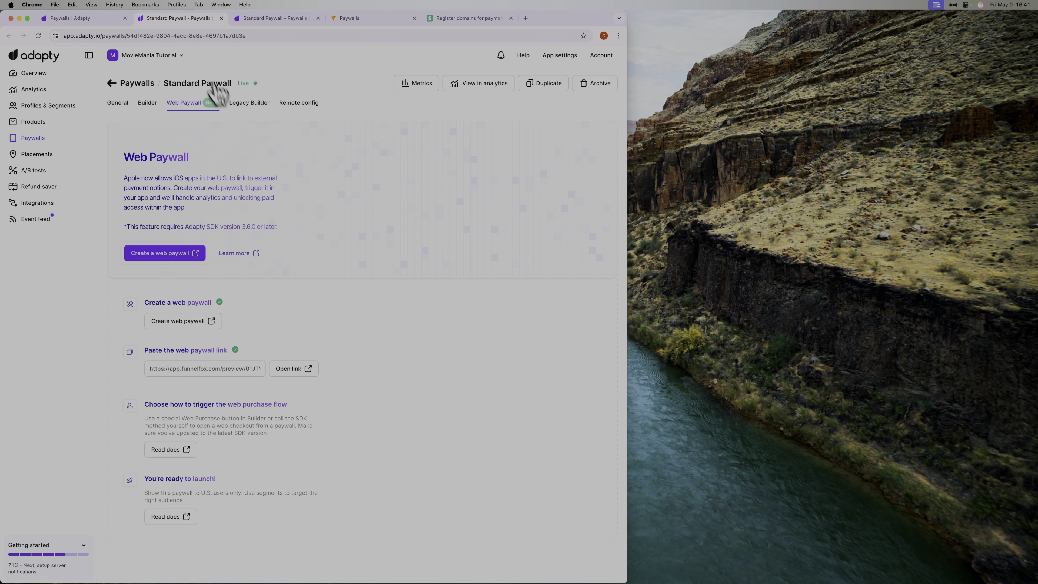
pyautogui.click(225, 371)
pyautogui.press('super+a')
pyautogui.press('super+v')
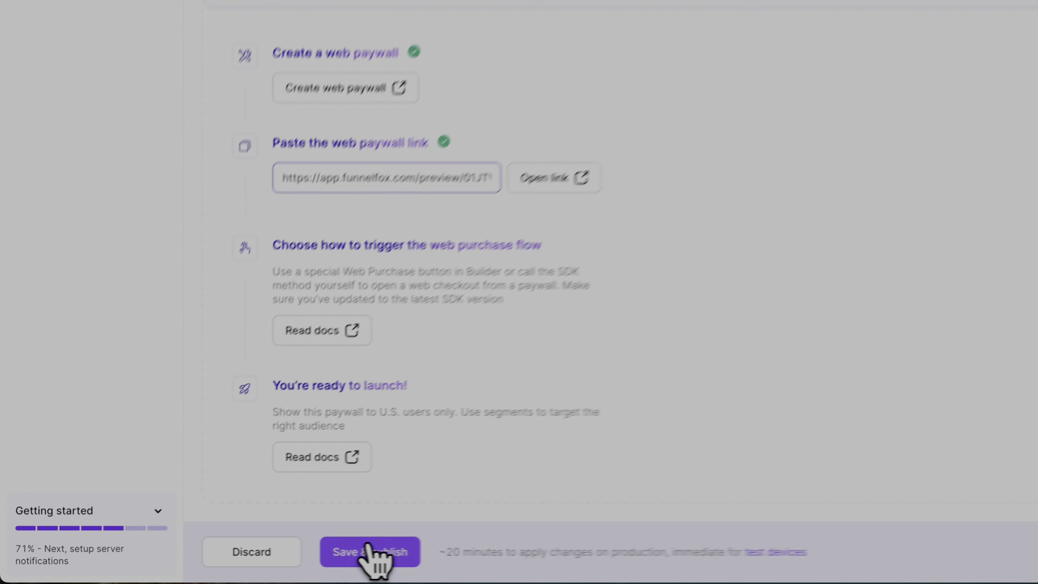
pyautogui.click(192, 567)
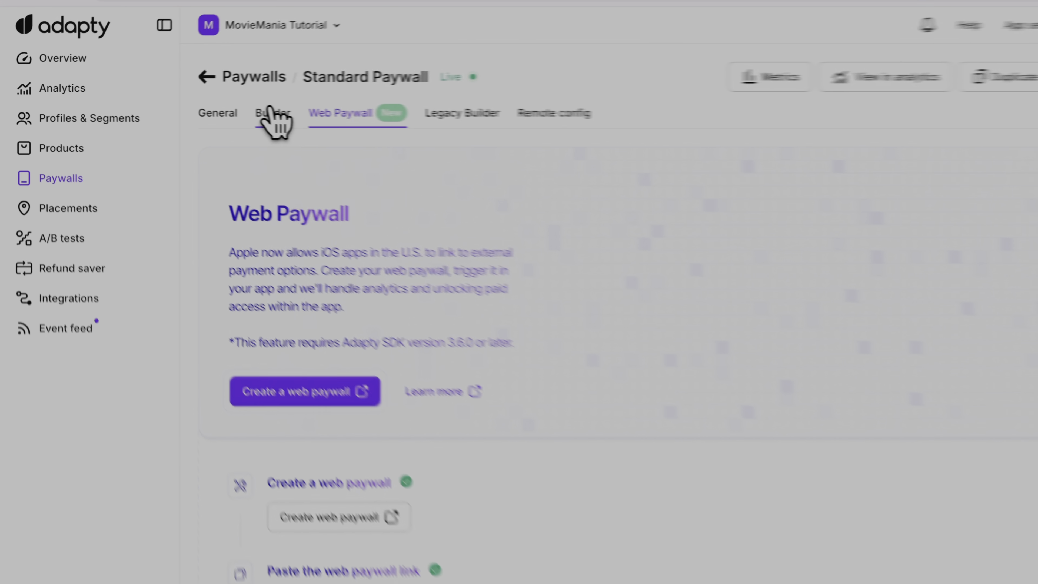
# Add a Web Paywall Button element to the Standard Paywall's builder layout.
pyautogui.click(147, 103)
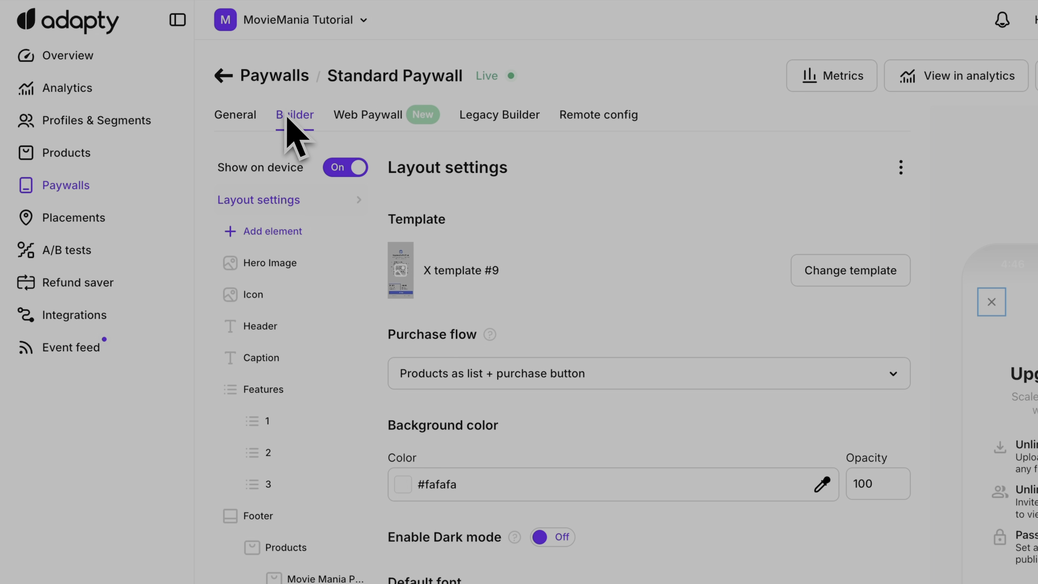
pyautogui.click(278, 233)
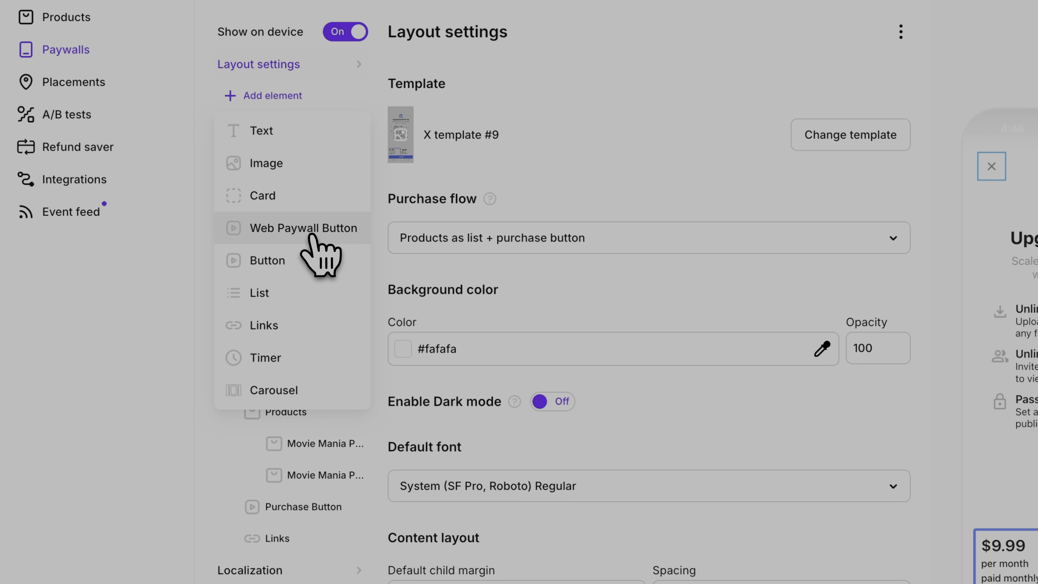
pyautogui.click(311, 236)
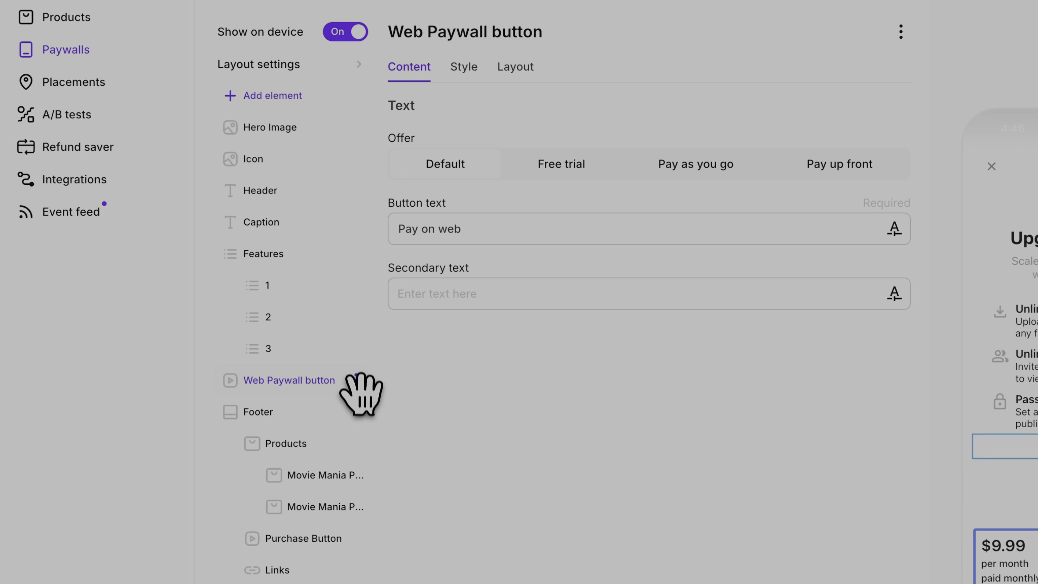
# Move the Web Paywall button into the Footer between the Purchase Button and Links, keep its text as Pay on web, and save and publish.
pyautogui.moveTo(356, 383); pyautogui.dragTo(347, 525)
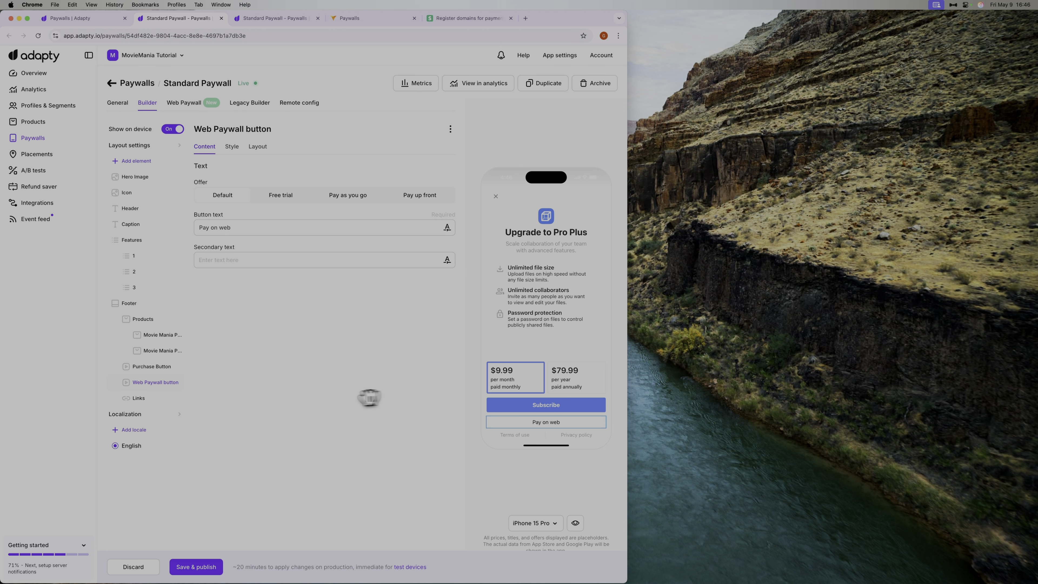
pyautogui.click(288, 229)
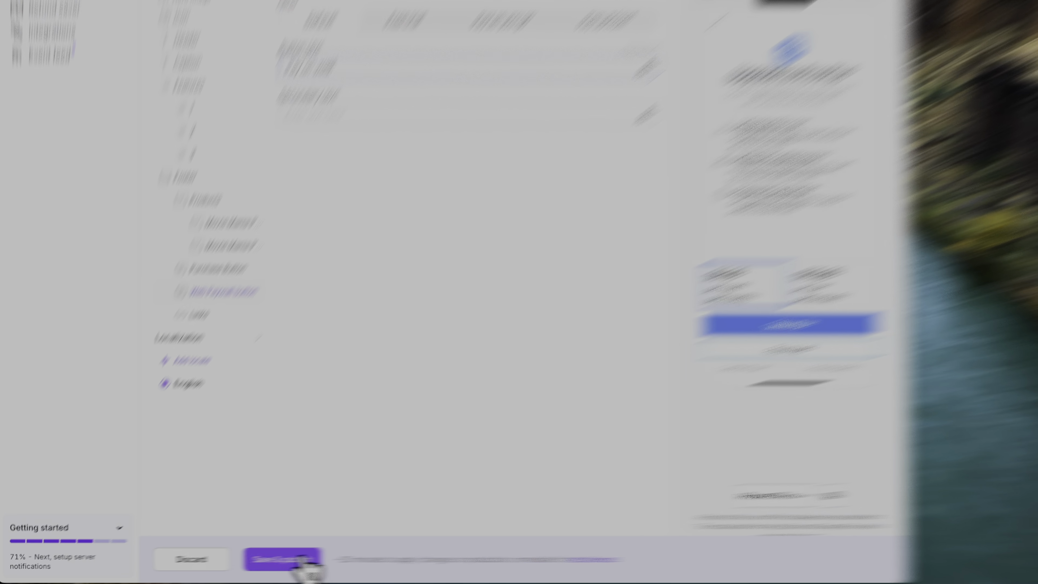
pyautogui.click(210, 569)
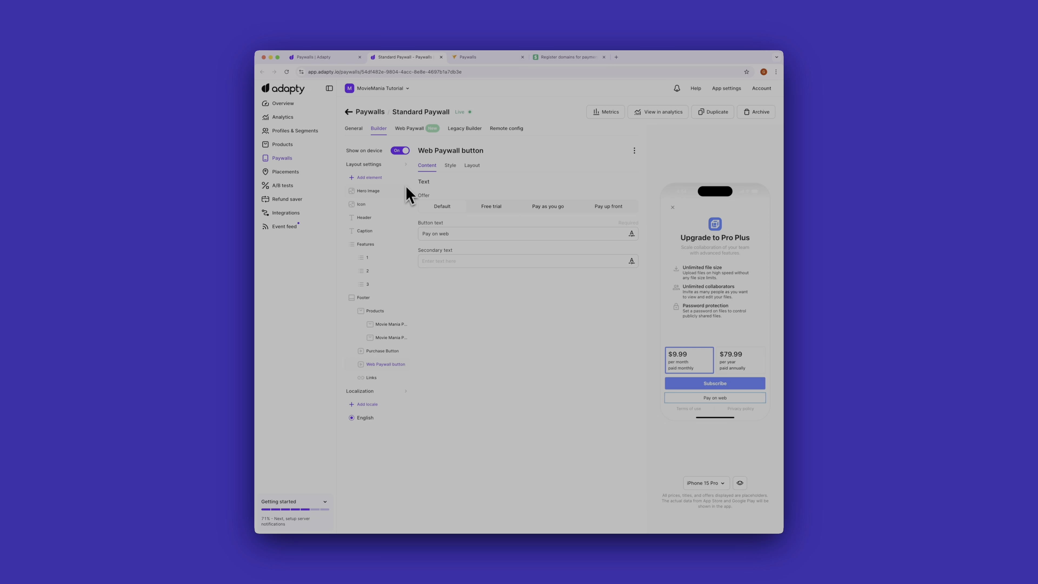
# Open the Standard Paywall's Web Paywall setup to review its steps and link.
pyautogui.click(409, 129)
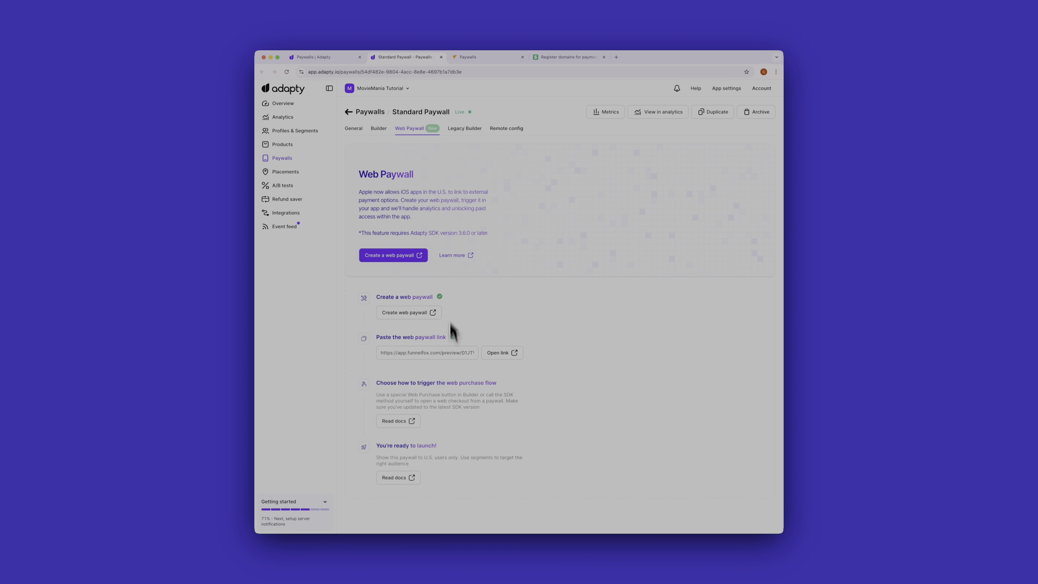
# Switch to FunnelFox to review the project's domain settings, and consult Stripe's guide on registering domains for payment methods.
pyautogui.click(474, 58)
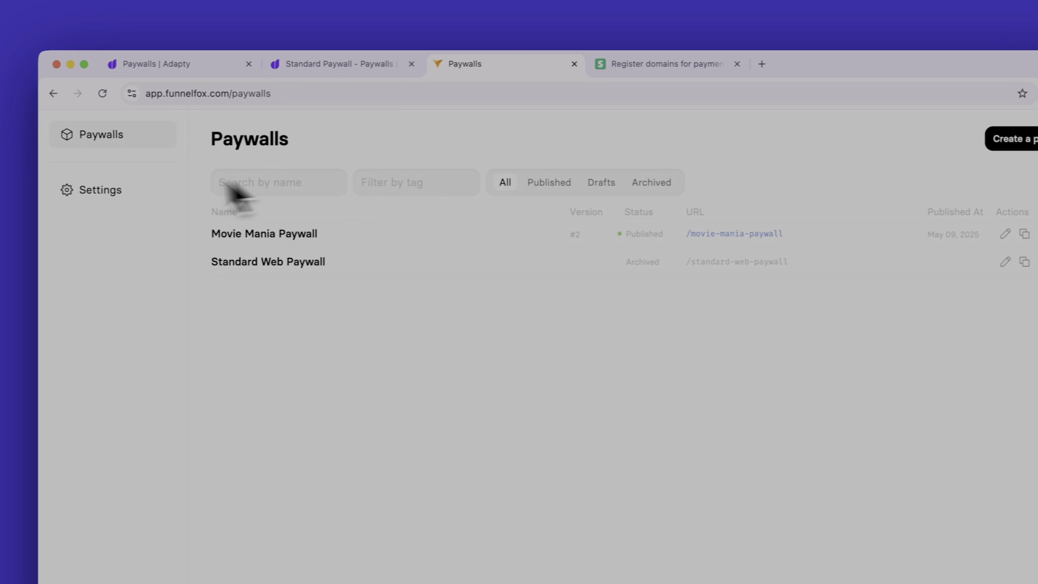
pyautogui.click(121, 192)
pyautogui.click(376, 181)
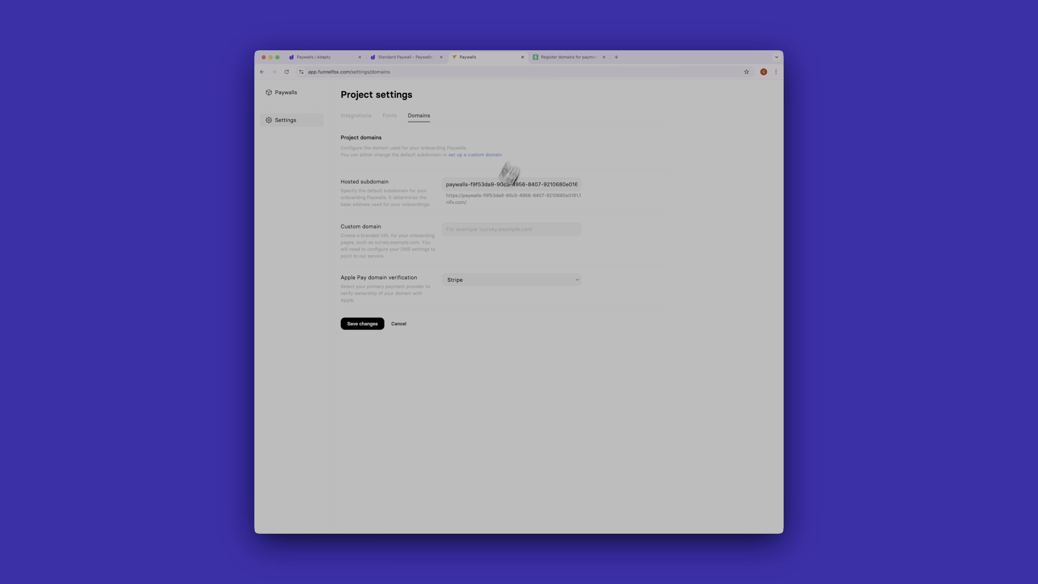
pyautogui.click(568, 58)
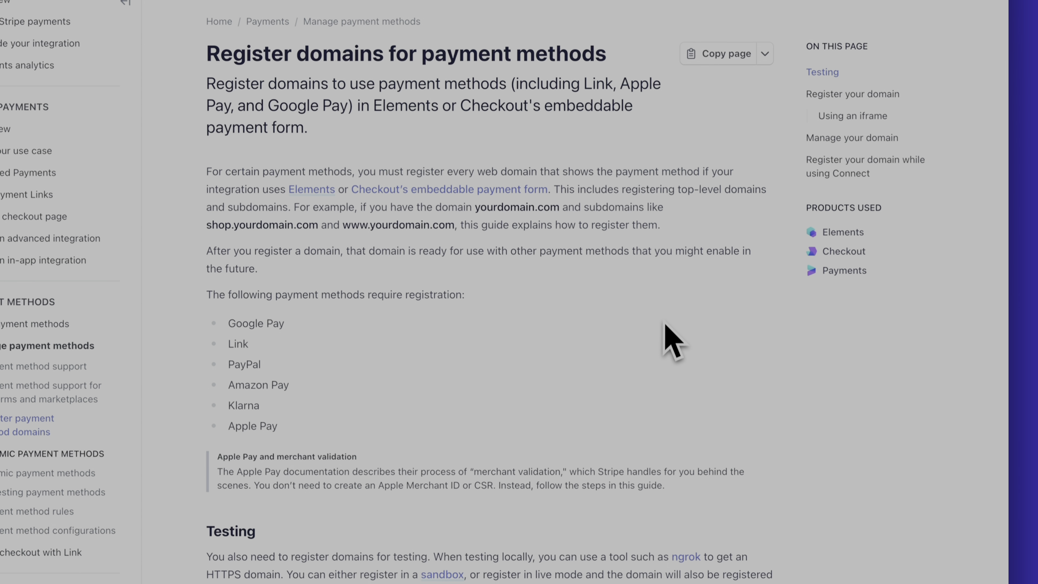
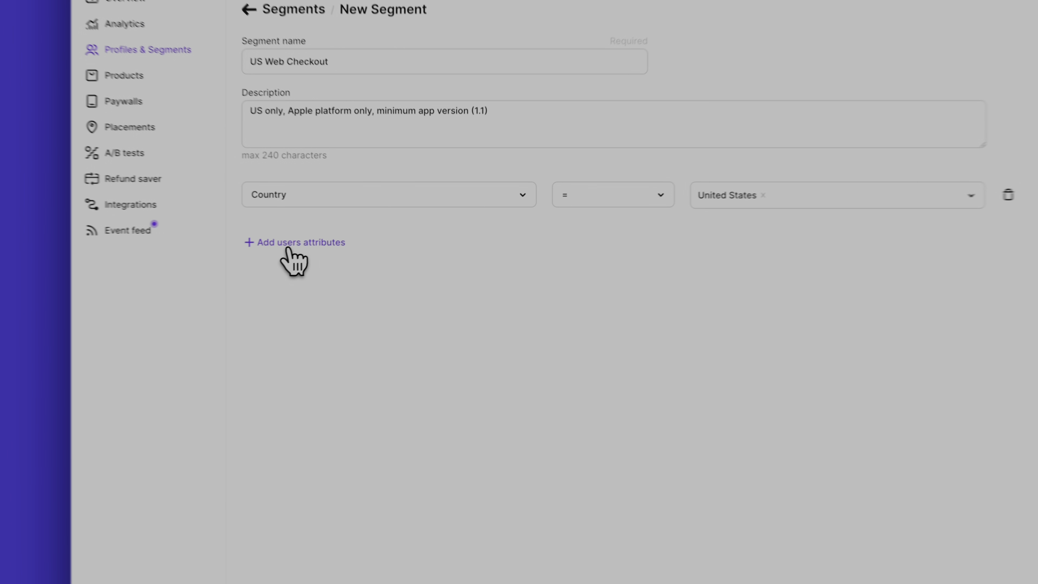
# Add a Platform condition to the US Web Checkout segment that matches iOS and iPadOS.
pyautogui.click(373, 233)
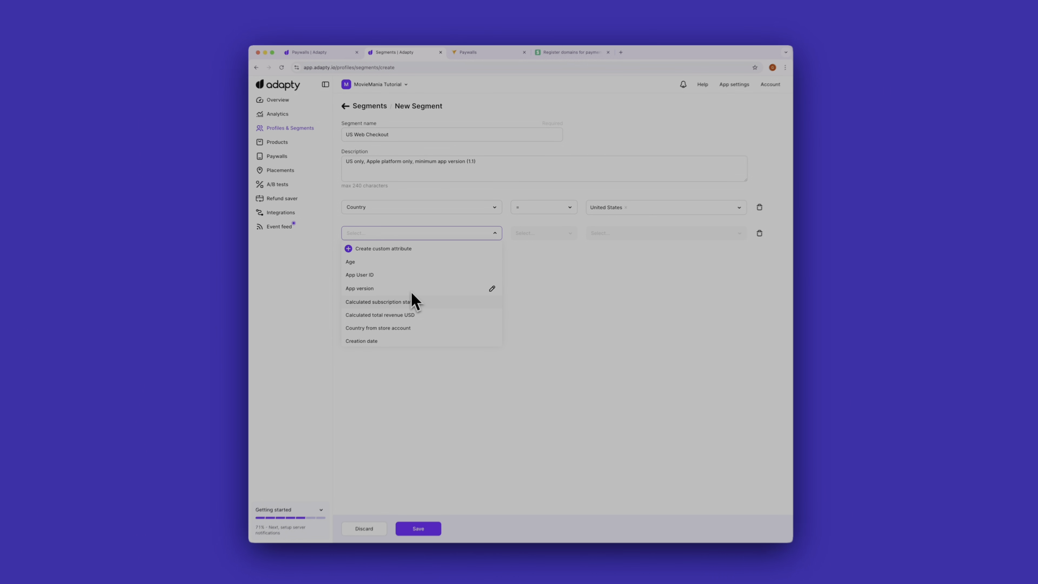
pyautogui.write('pl')
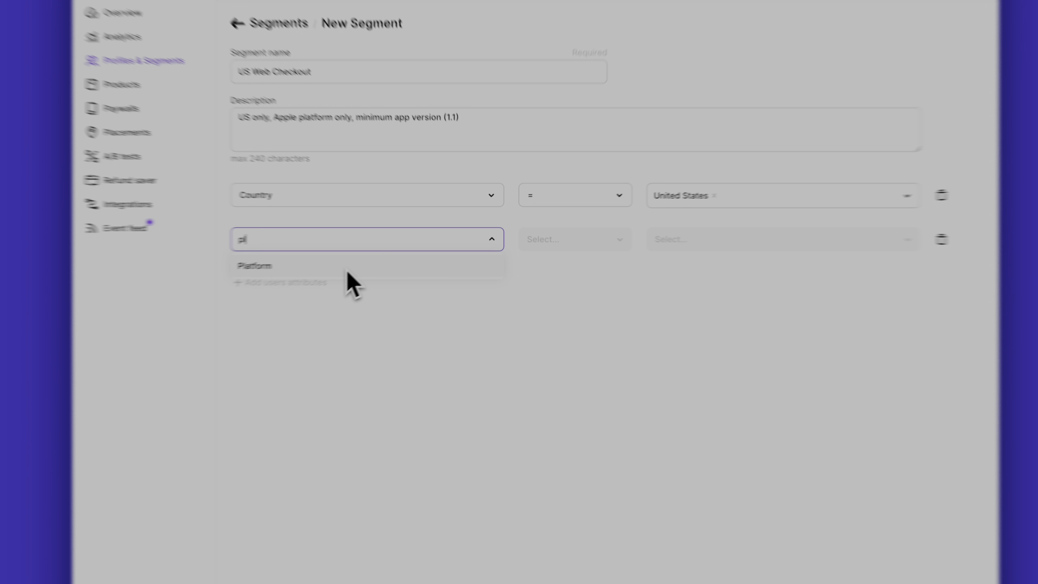
pyautogui.click(411, 248)
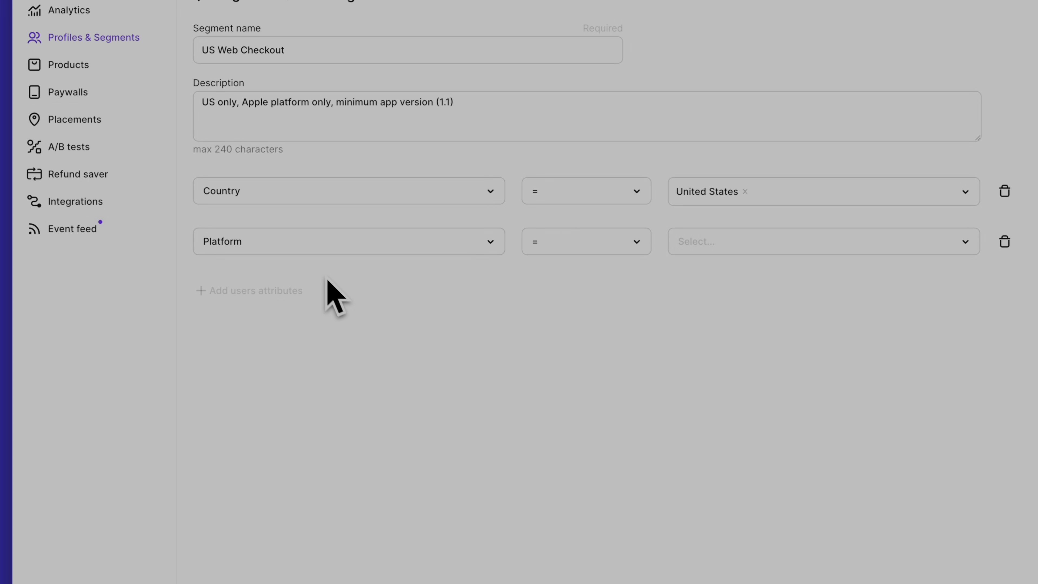
pyautogui.click(656, 237)
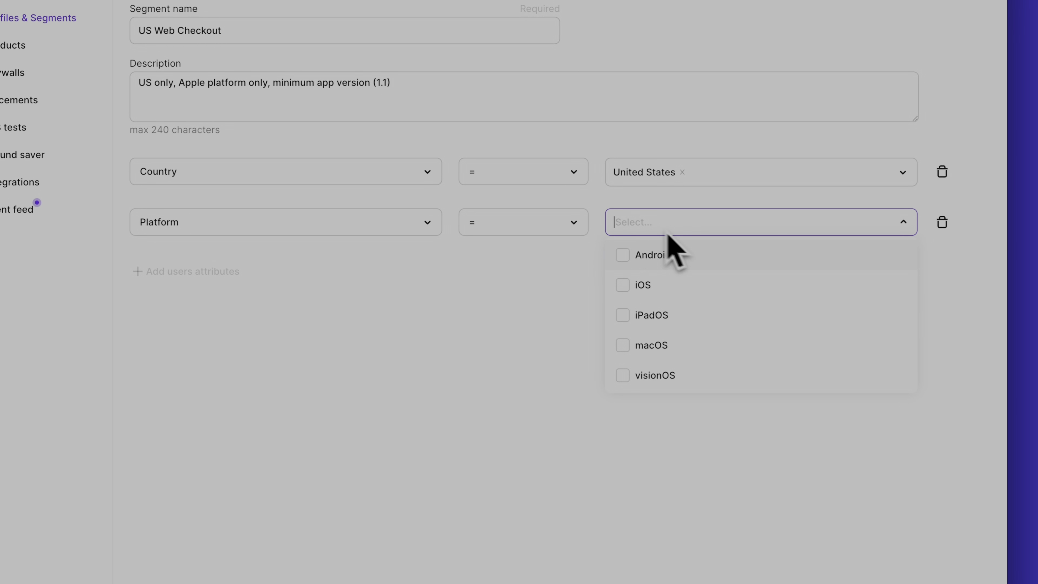
pyautogui.click(641, 291)
pyautogui.click(642, 316)
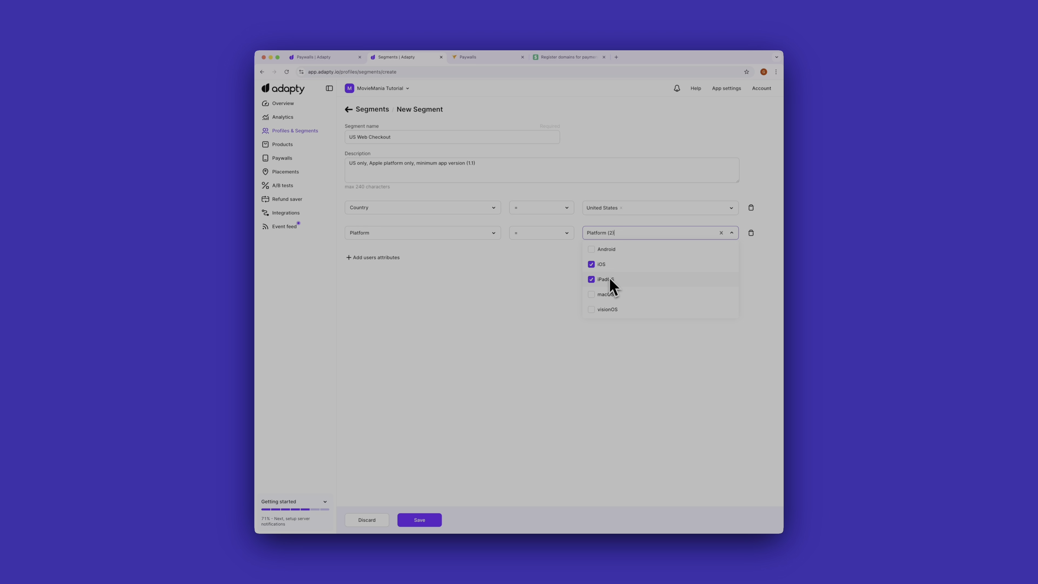
pyautogui.click(531, 305)
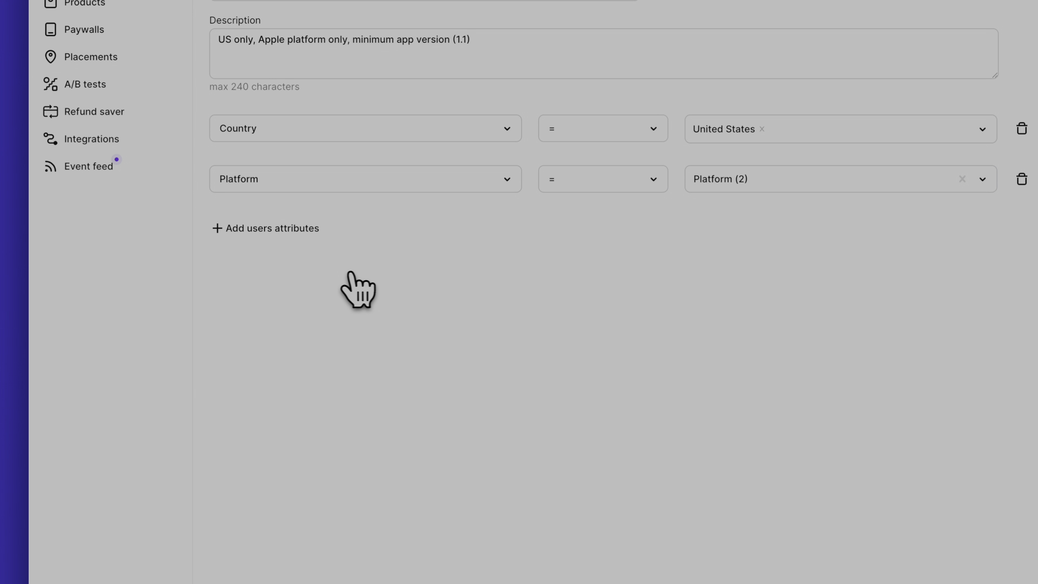
# Add an App version condition to the segment, and save 1.1 as an additional value of that custom attribute.
pyautogui.click(265, 229)
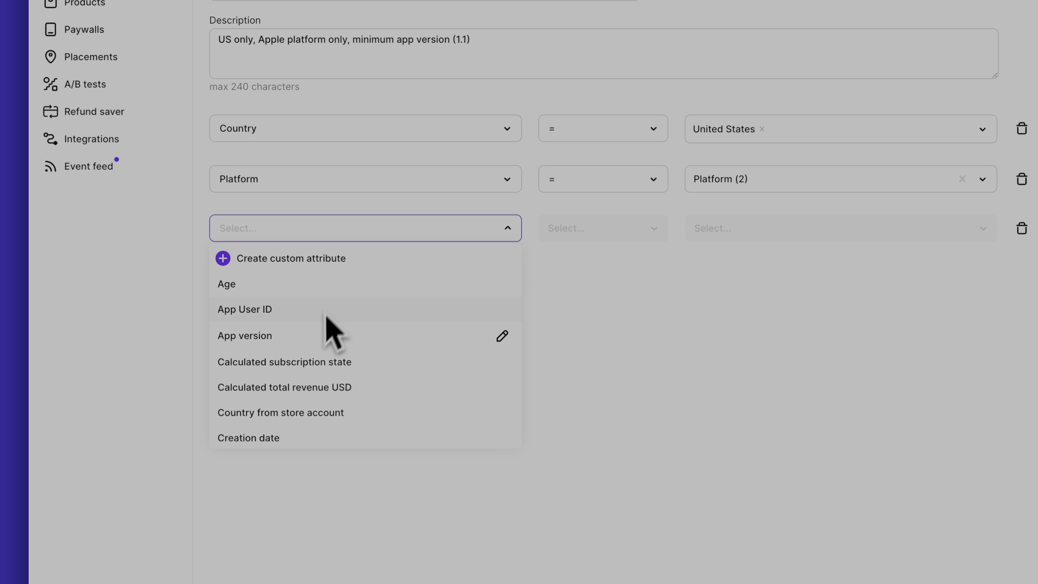
pyautogui.click(327, 335)
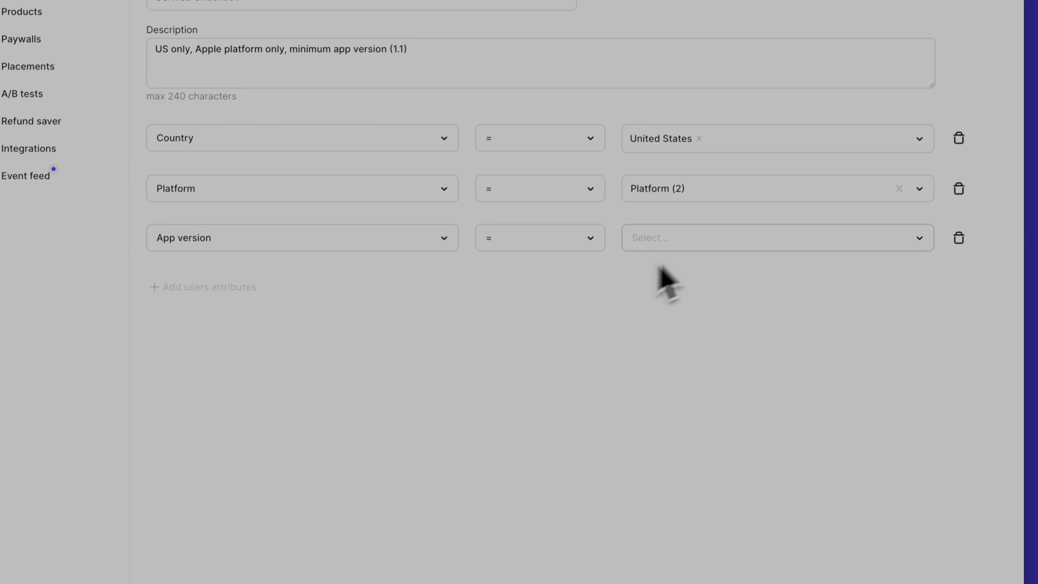
pyautogui.click(815, 239)
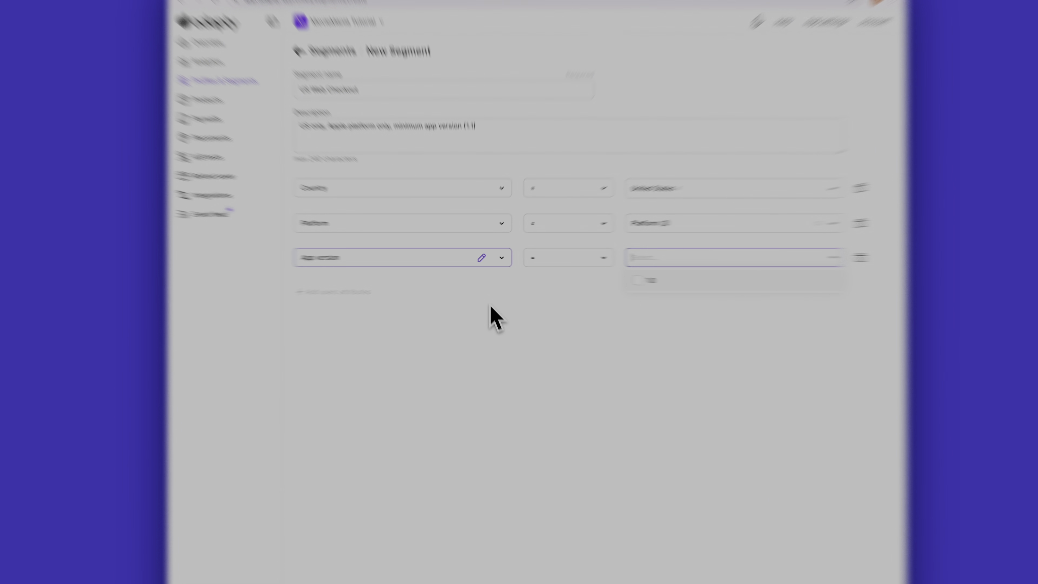
pyautogui.click(483, 289)
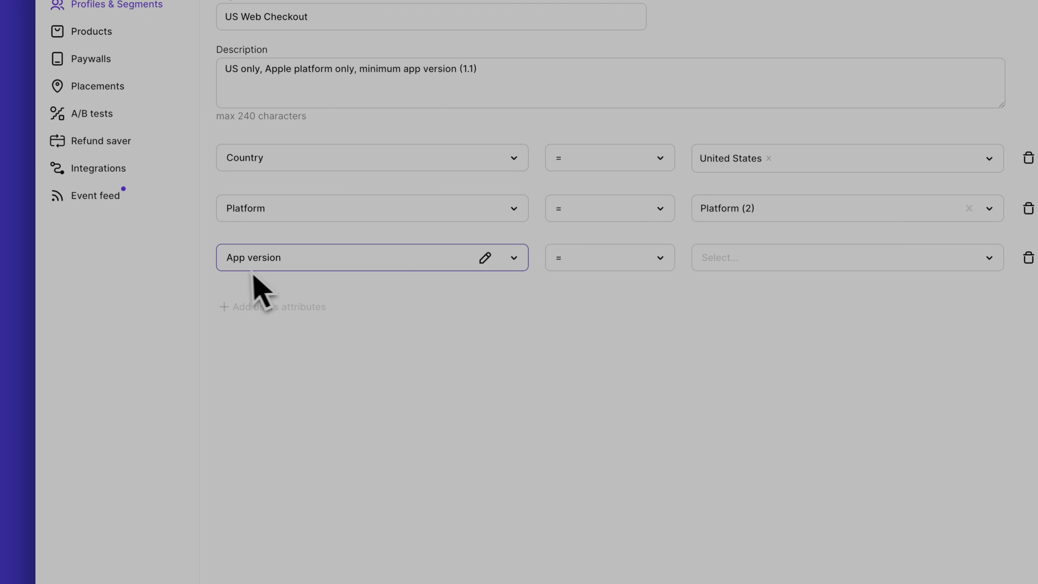
pyautogui.click(440, 250)
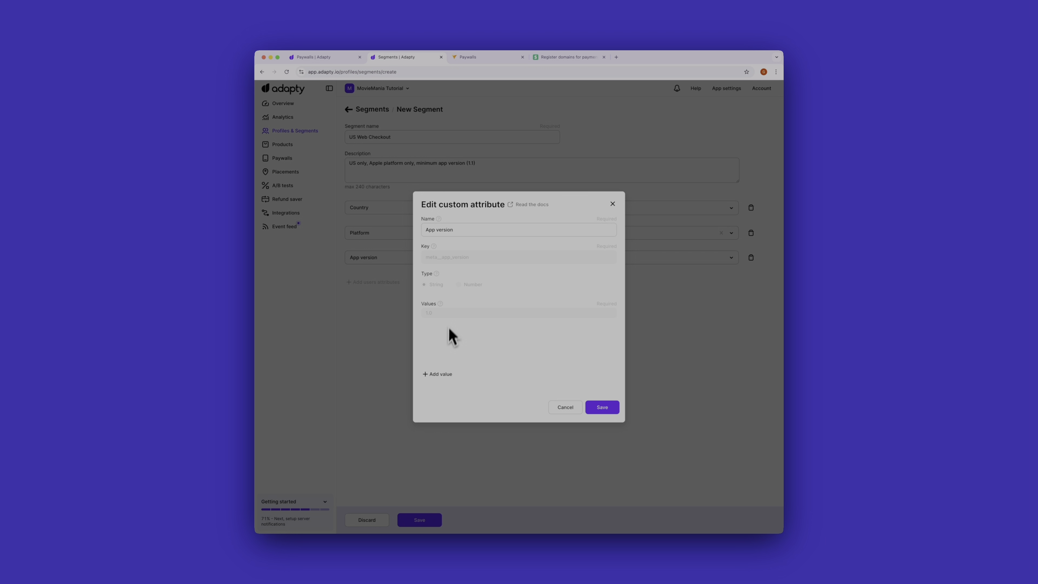
pyautogui.click(439, 374)
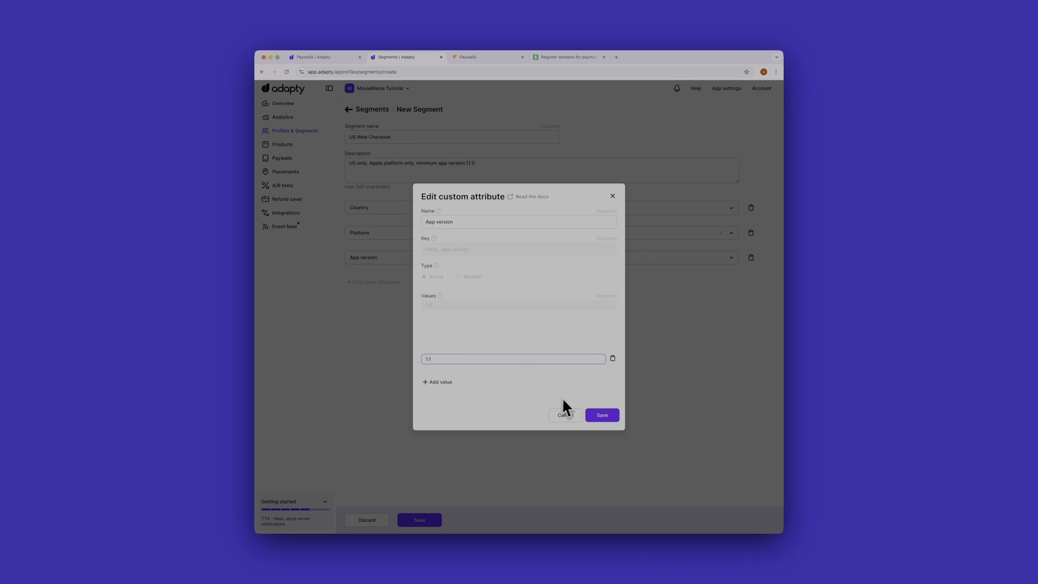
pyautogui.click(599, 415)
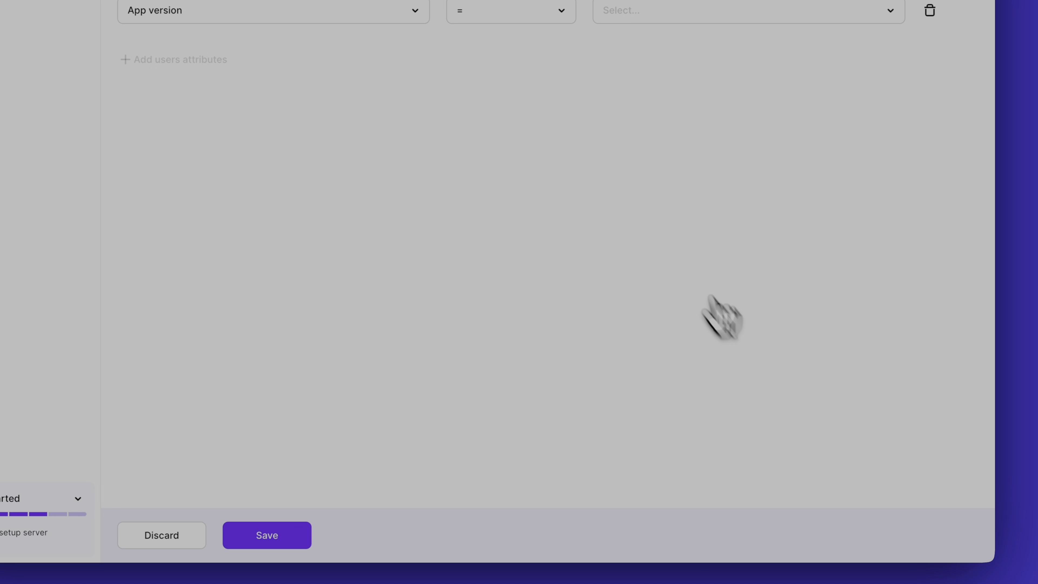
# Set the App version condition to 1.1 and save the US Web Checkout segment.
pyautogui.click(747, 19)
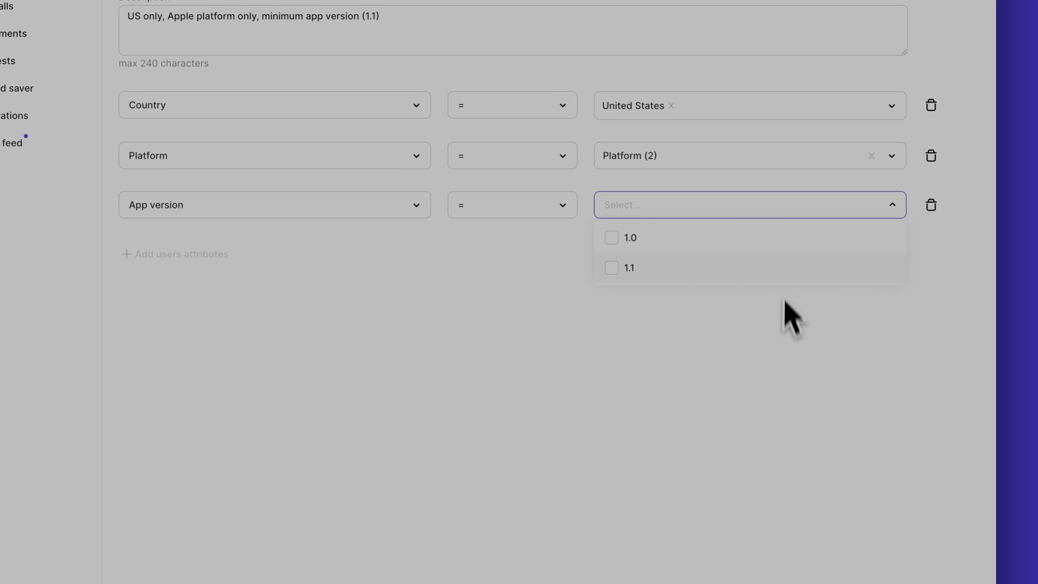
pyautogui.click(613, 270)
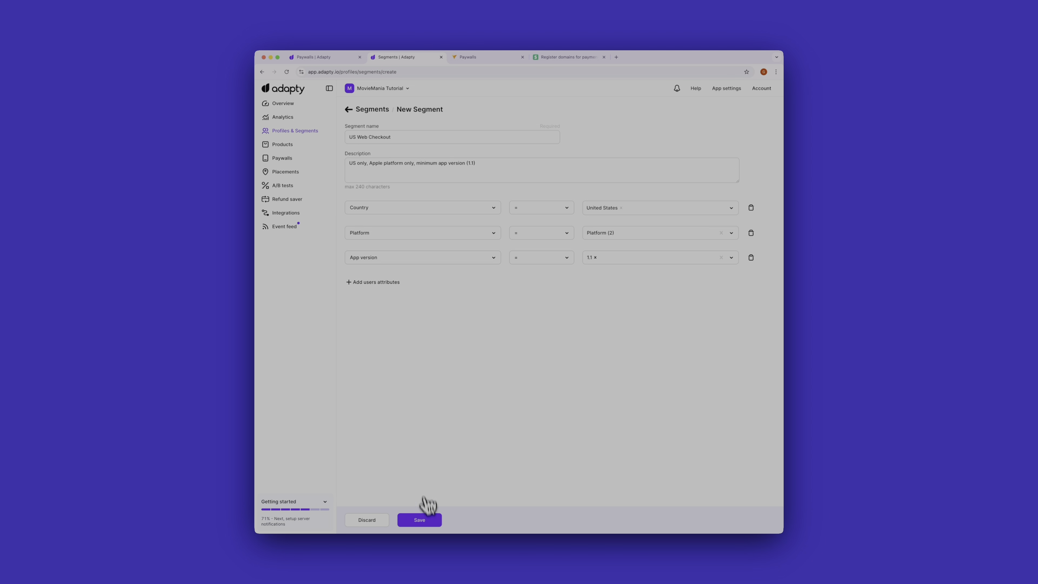
pyautogui.click(423, 519)
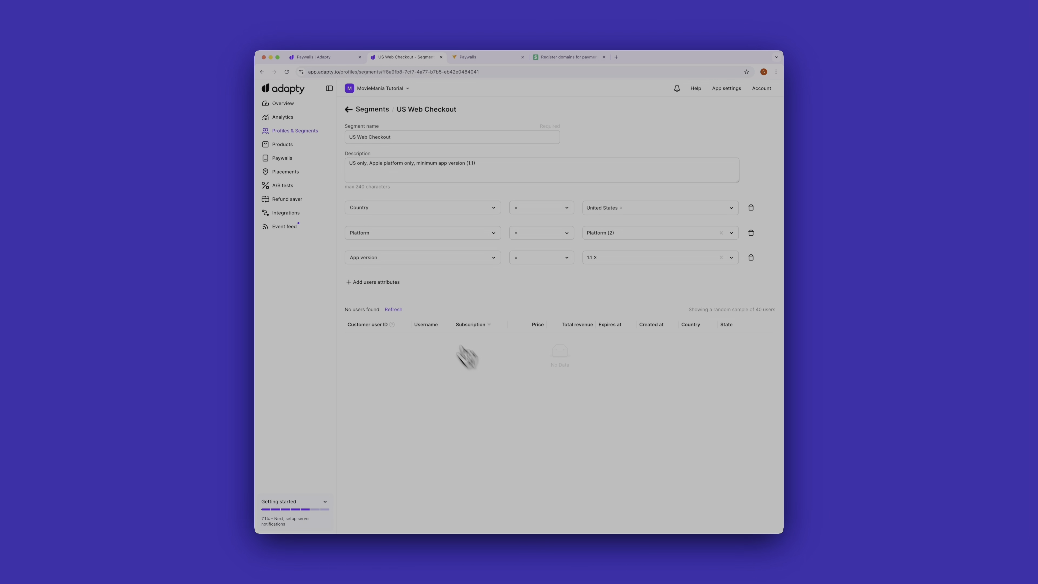
# Open the Paywall after Launch placement for editing.
pyautogui.click(289, 179)
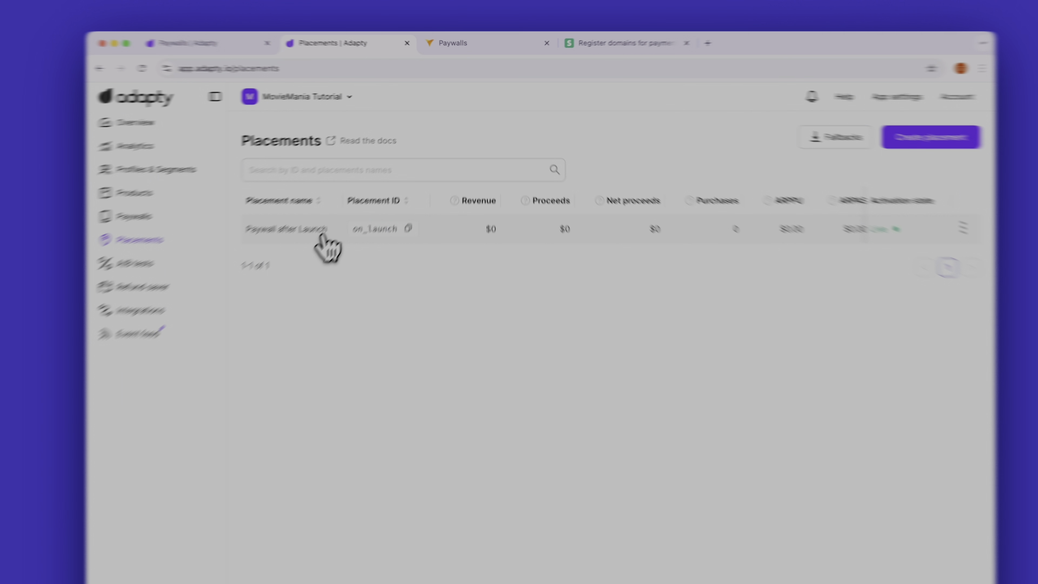
pyautogui.click(392, 175)
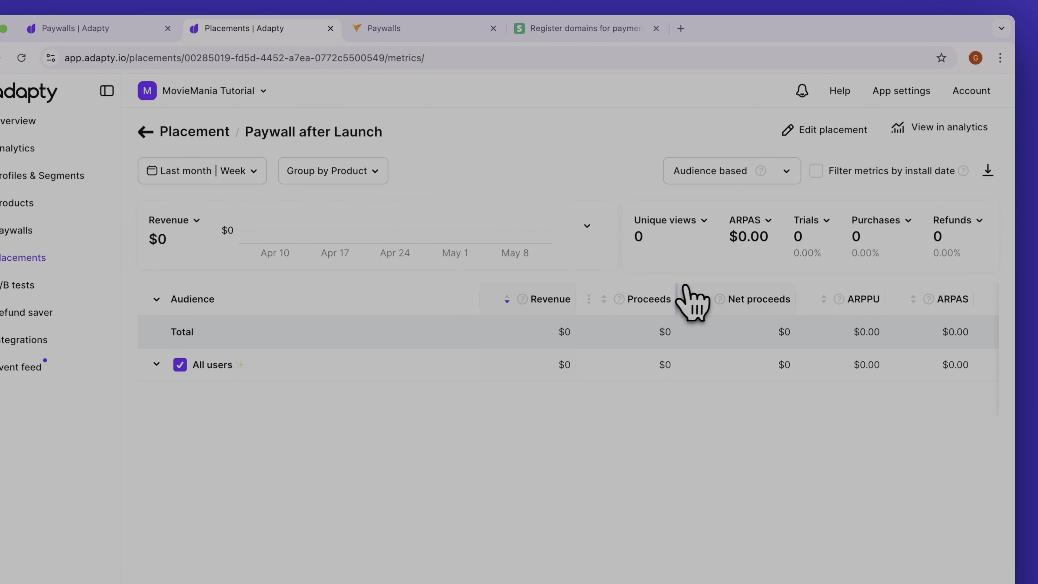
pyautogui.click(830, 129)
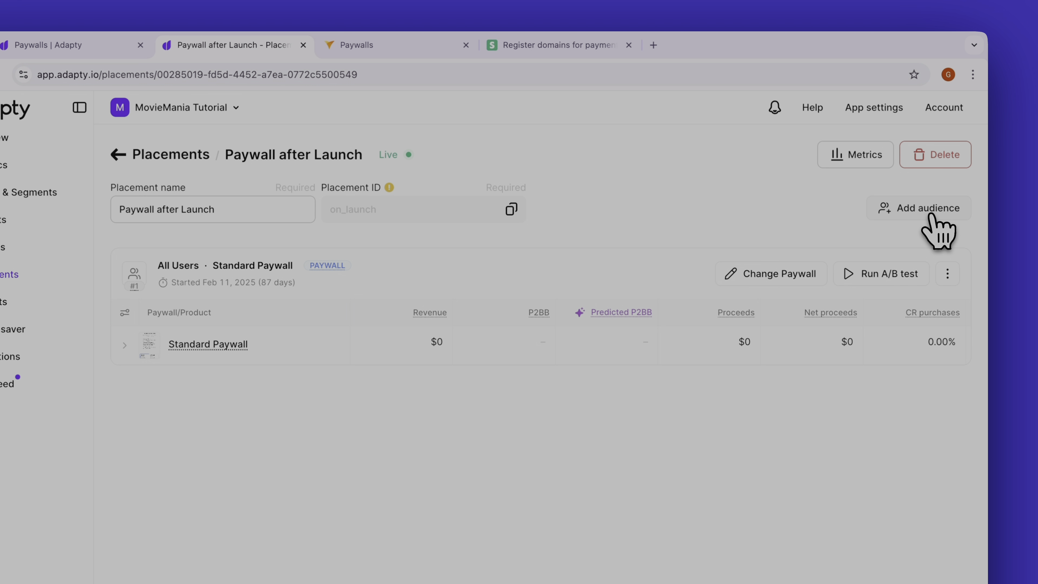
# Add the US Web Checkout audience to the placement, running the Standard Paywall, and save and publish the placement.
pyautogui.click(928, 211)
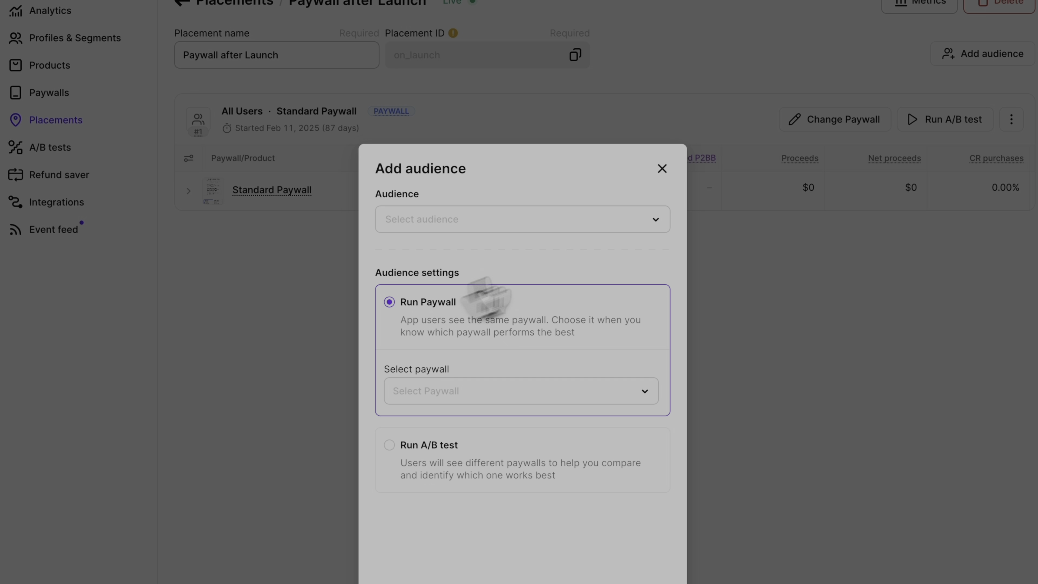
pyautogui.click(637, 223)
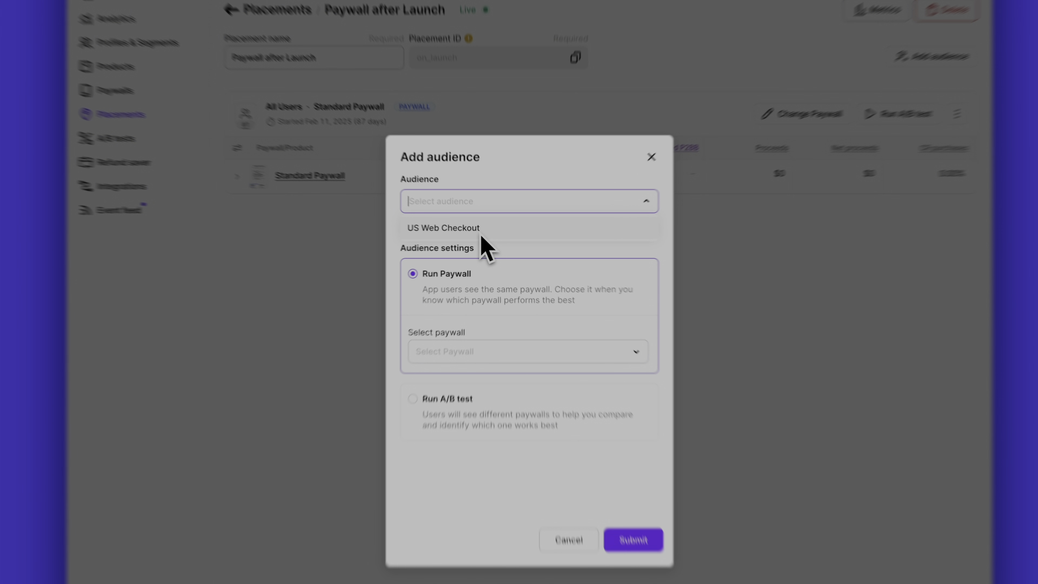
pyautogui.click(493, 238)
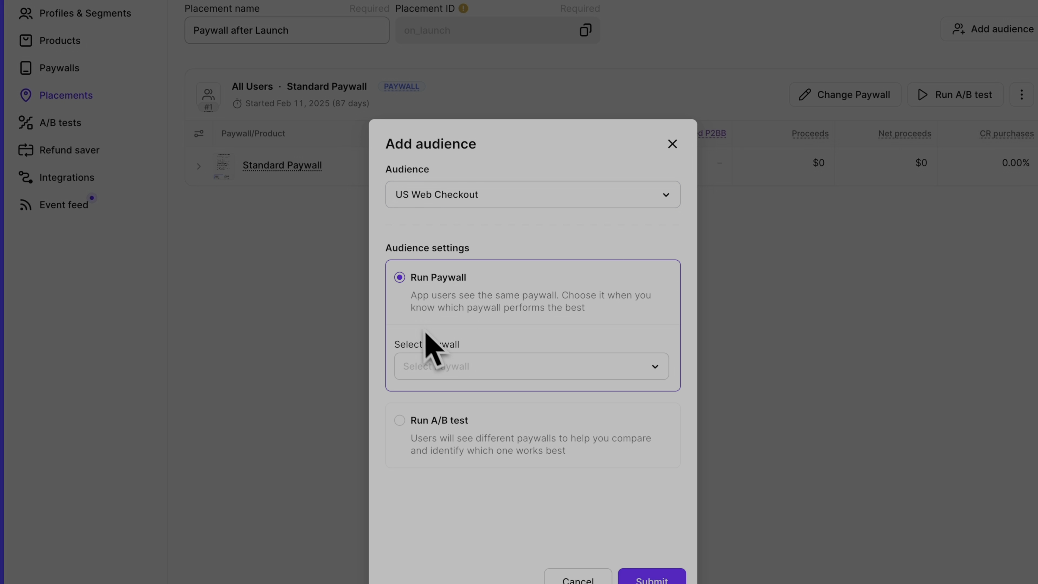
pyautogui.click(493, 368)
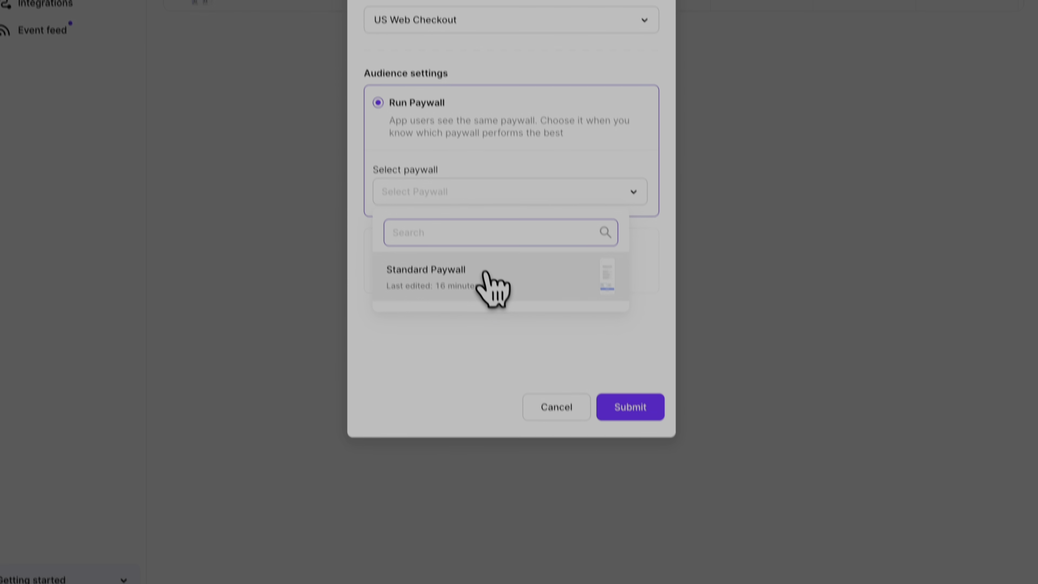
pyautogui.click(507, 447)
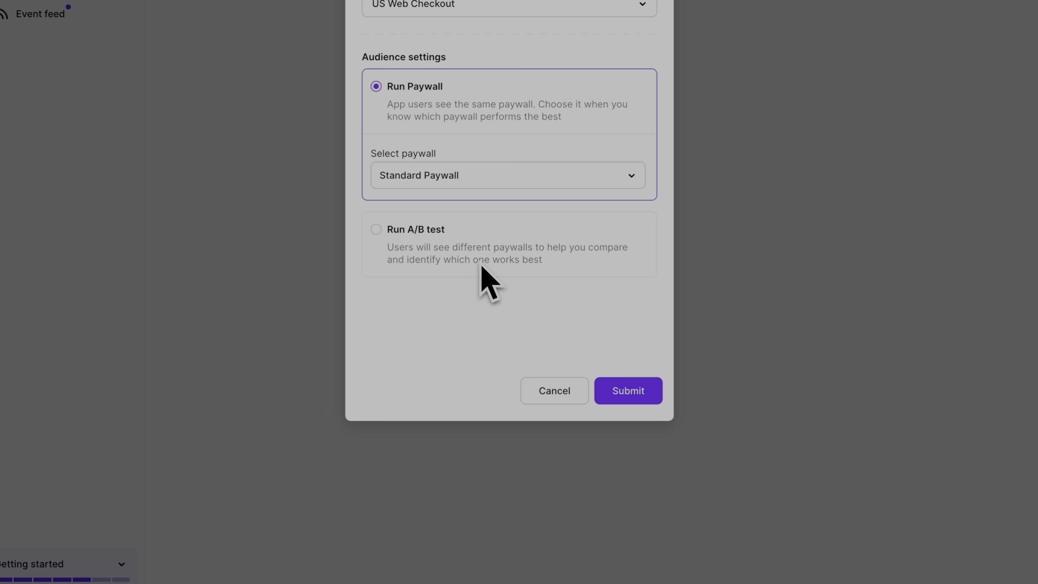
pyautogui.click(621, 392)
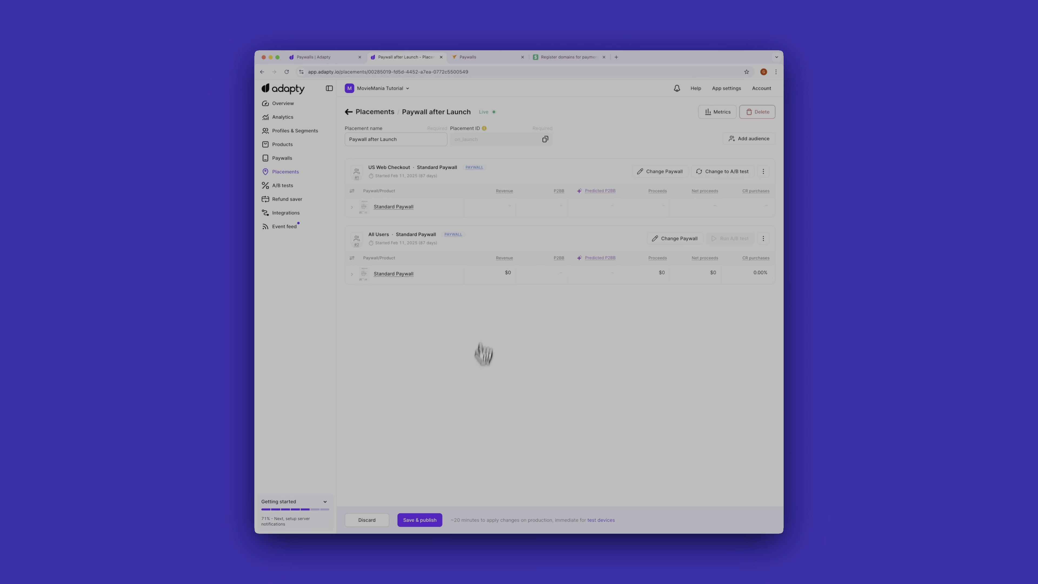
pyautogui.click(414, 520)
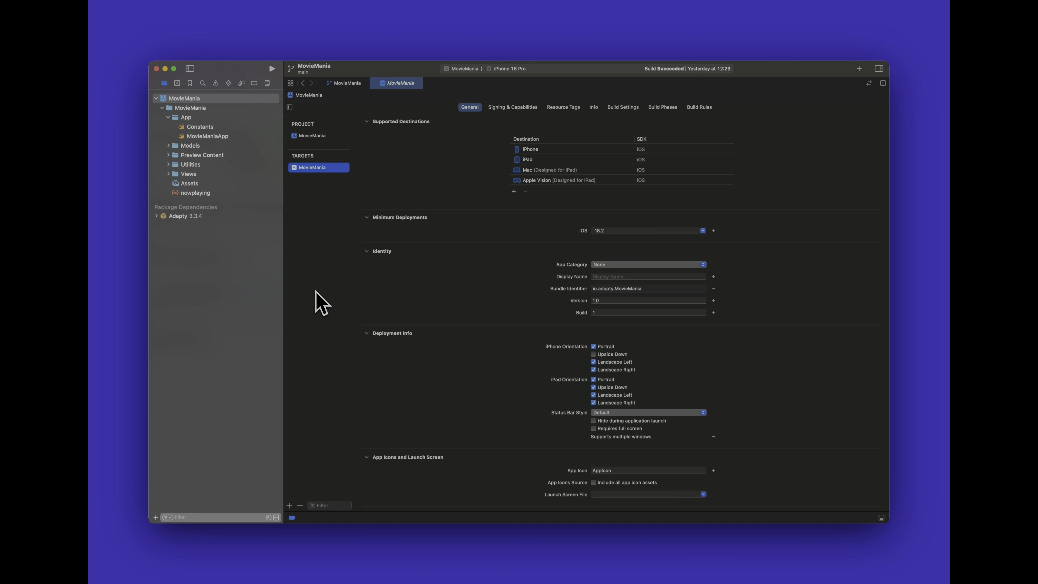
# Switch to Xcode and set the MovieMania target's version to 1.1.
pyautogui.click(619, 300)
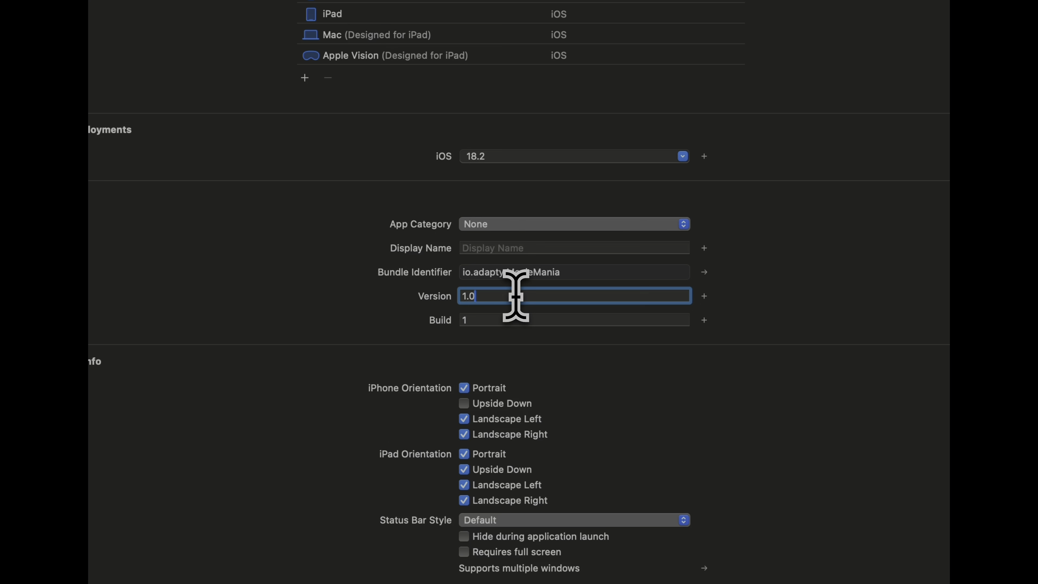
pyautogui.press('BackSpace')
pyautogui.write('1')
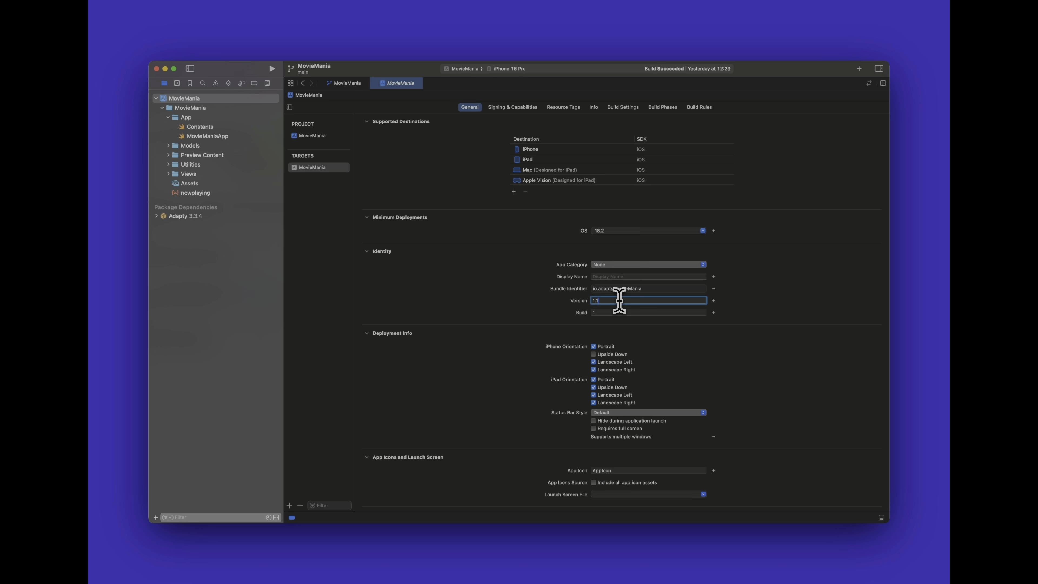
pyautogui.press('Return')
# Update the Adapty package dependency in the MovieMania project.
pyautogui.click(188, 216)
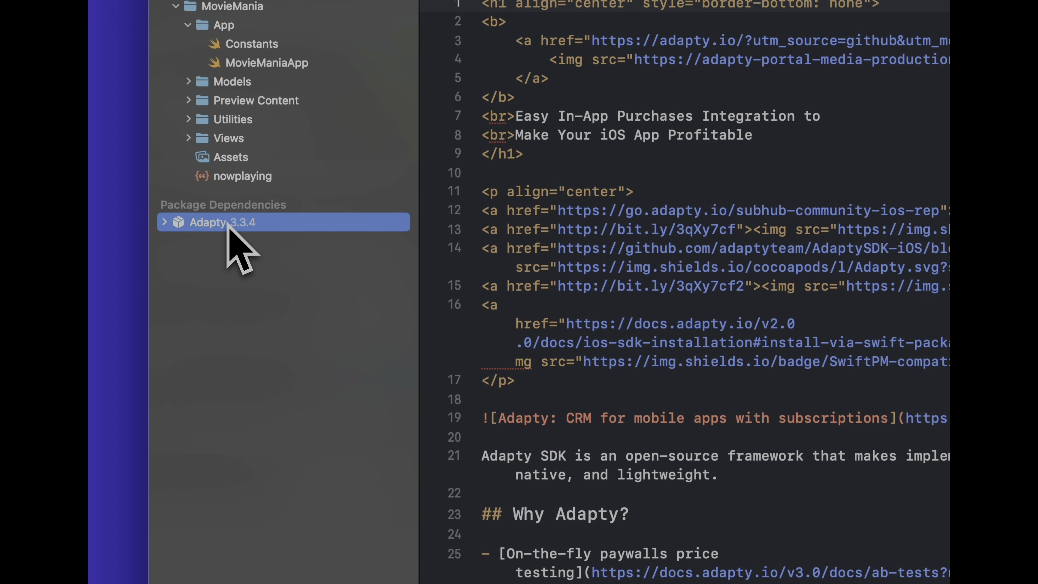
pyautogui.rightClick(227, 224)
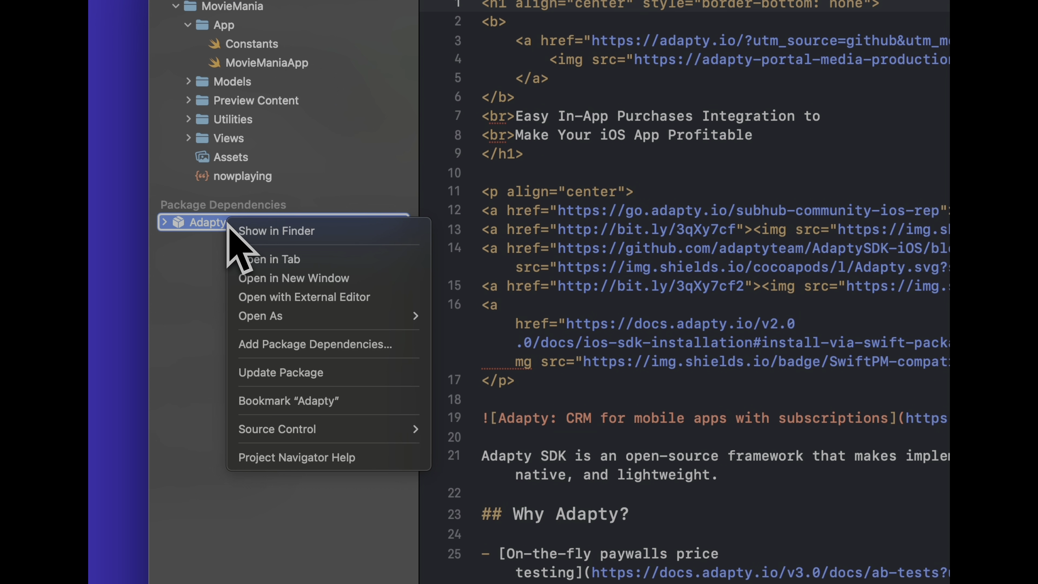
pyautogui.click(278, 373)
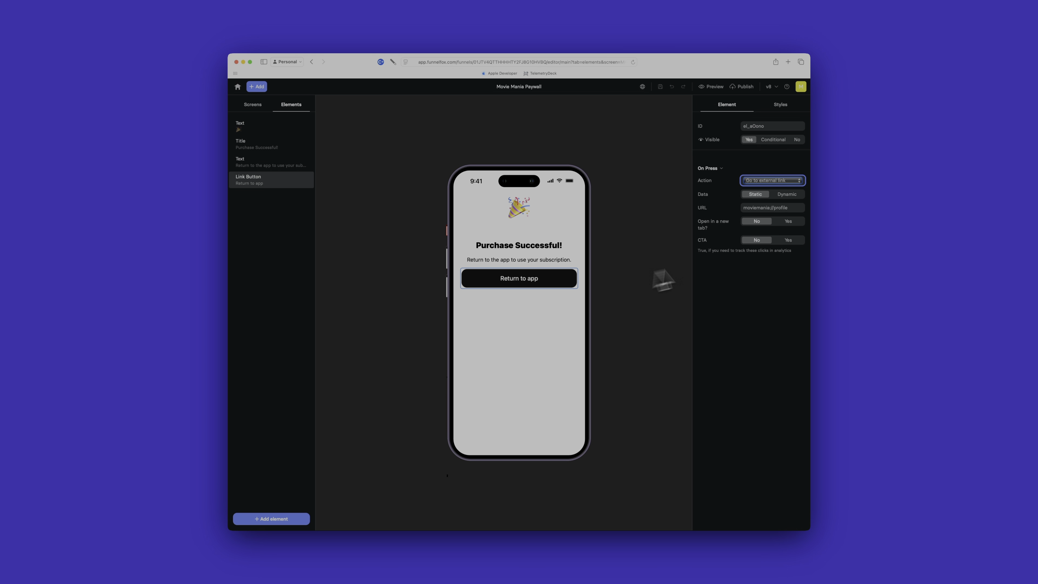
# Switch to FunnelFox and review the Return to app button's external link action and its moviemania://profile URL.
pyautogui.click(758, 181)
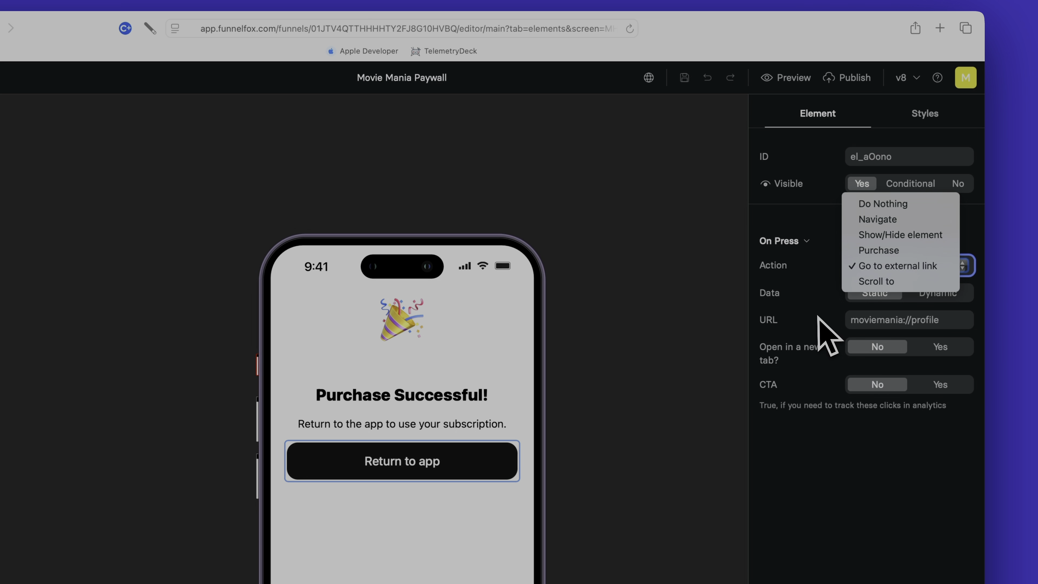
pyautogui.click(818, 317)
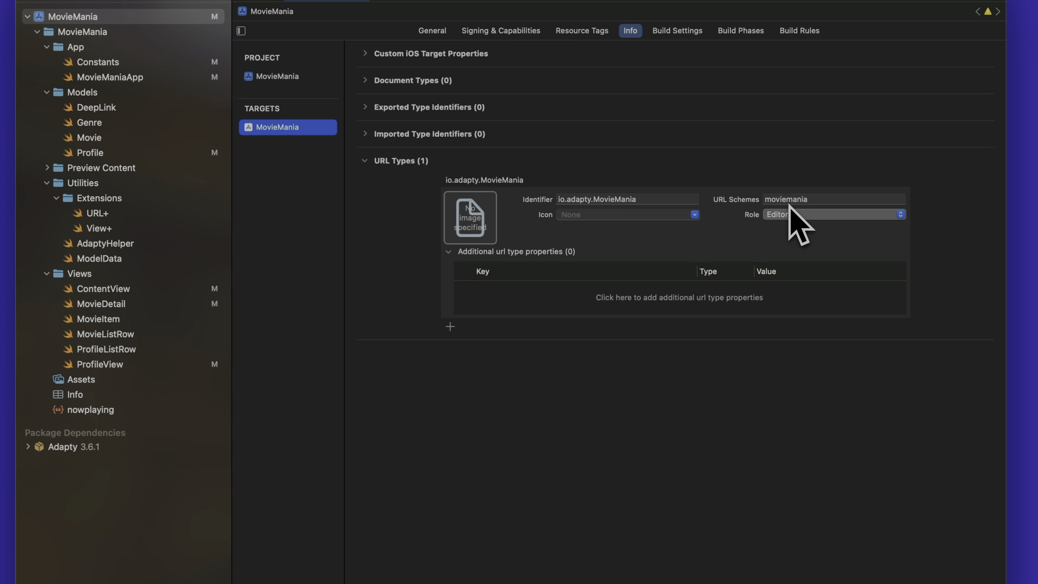
# Switch to Xcode and examine the onOpenURL handler and the deepLink state in MovieManiaApp.
pyautogui.click(124, 77)
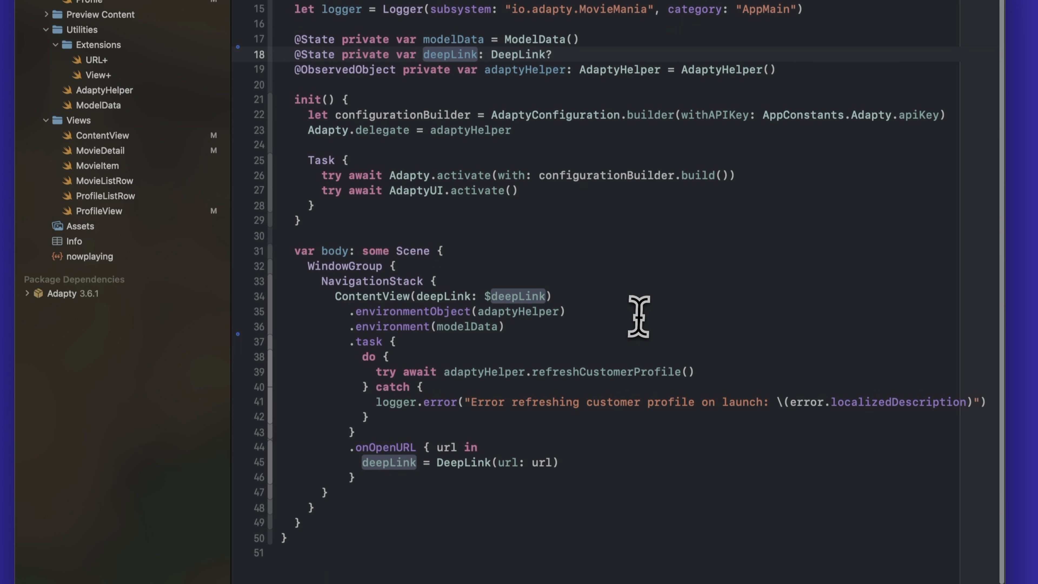
pyautogui.scroll(3, 674, 563)
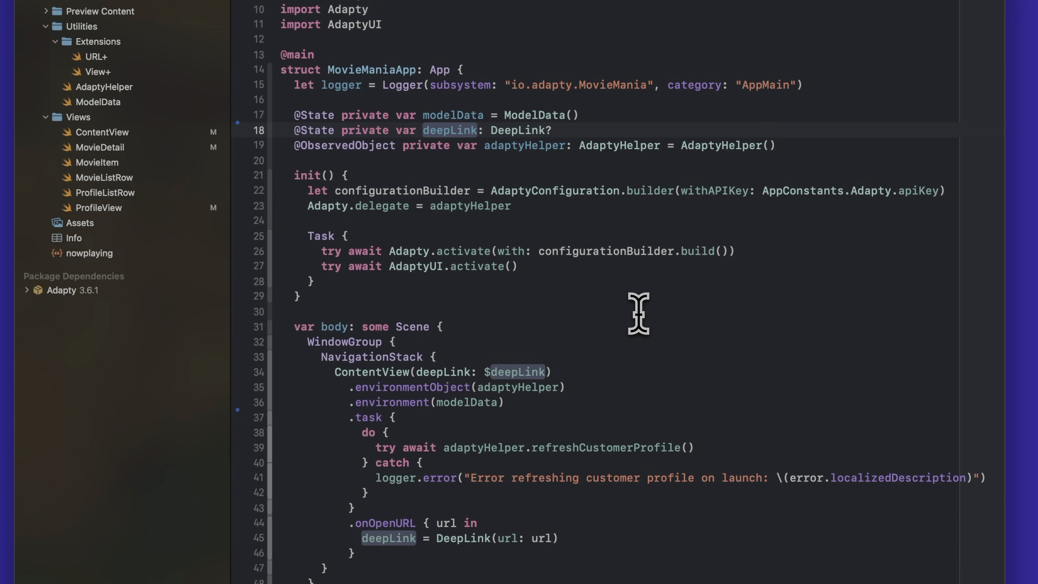
pyautogui.moveTo(349, 523); pyautogui.dragTo(387, 550)
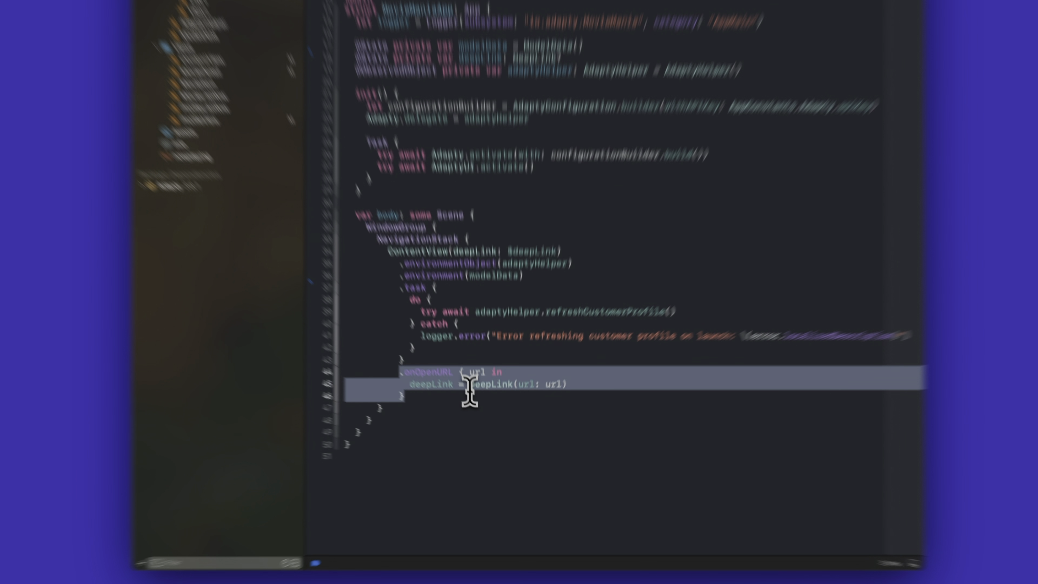
pyautogui.click(470, 393)
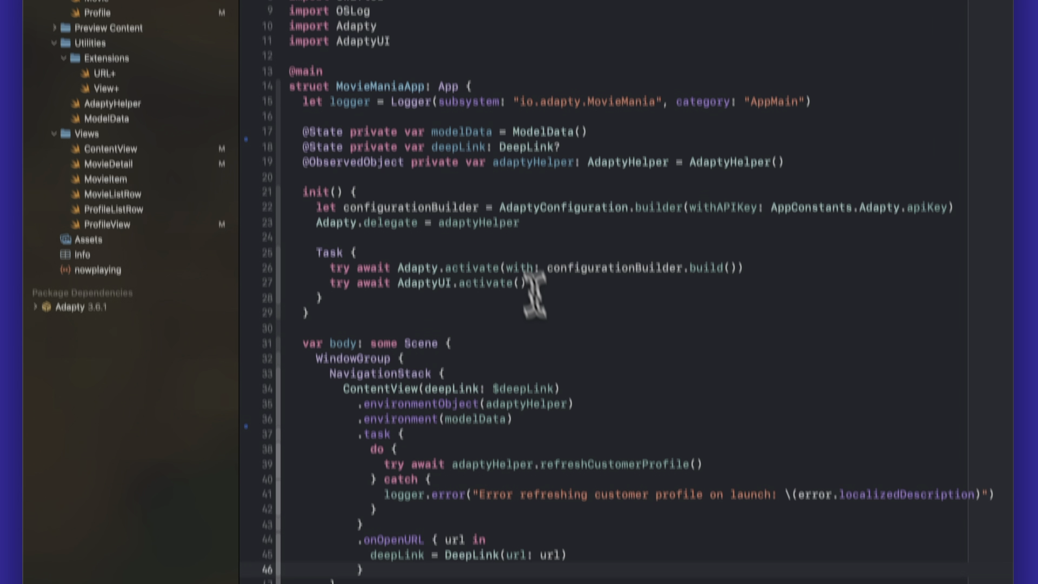
pyautogui.click(465, 146)
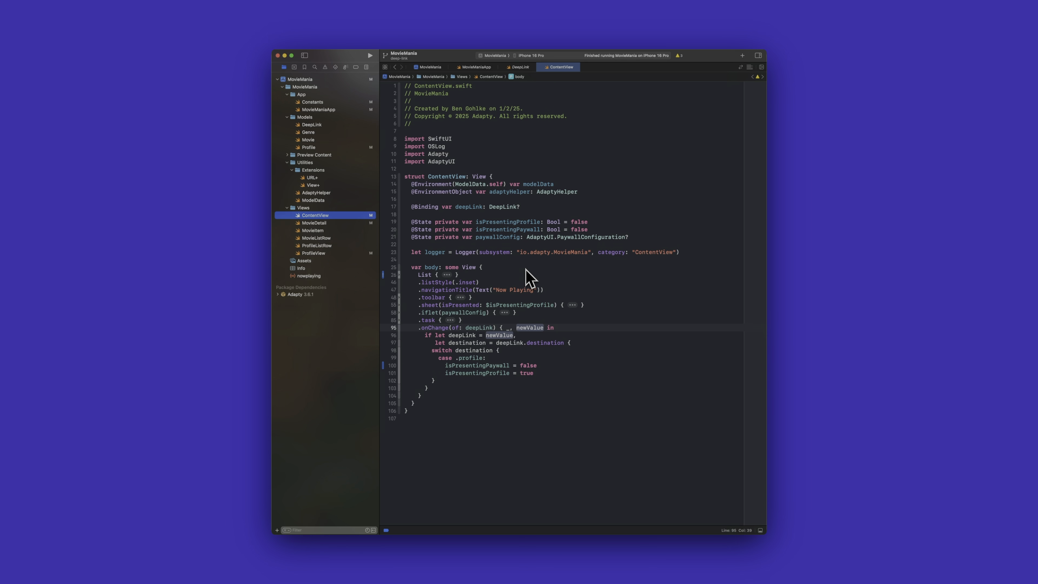
# Examine how ContentView's onChange handler for deepLink handles the profile destination and the isPresentingProfile flag.
pyautogui.moveTo(419, 328); pyautogui.dragTo(466, 395)
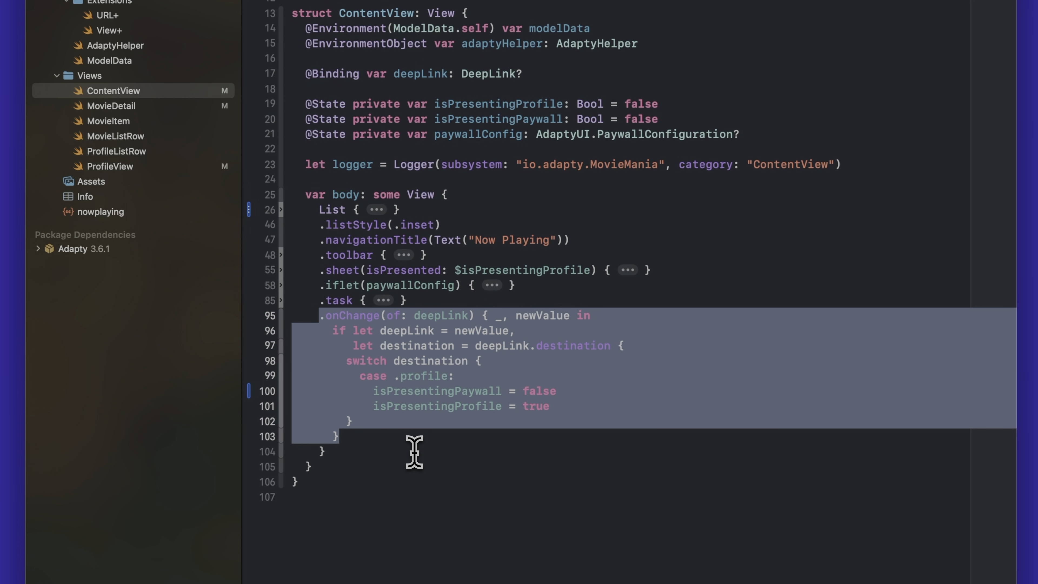
pyautogui.click(477, 517)
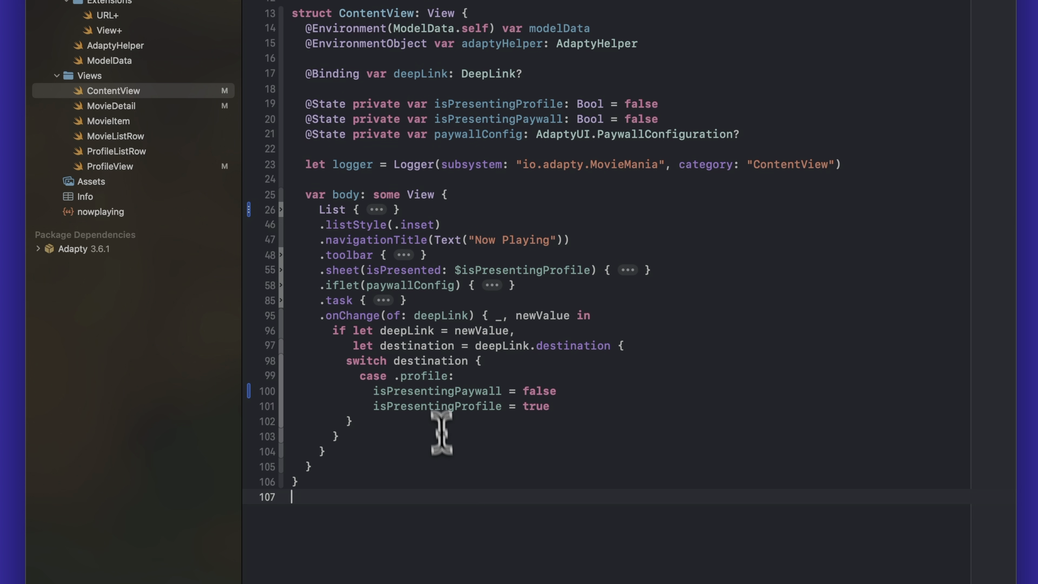
pyautogui.doubleClick(456, 339)
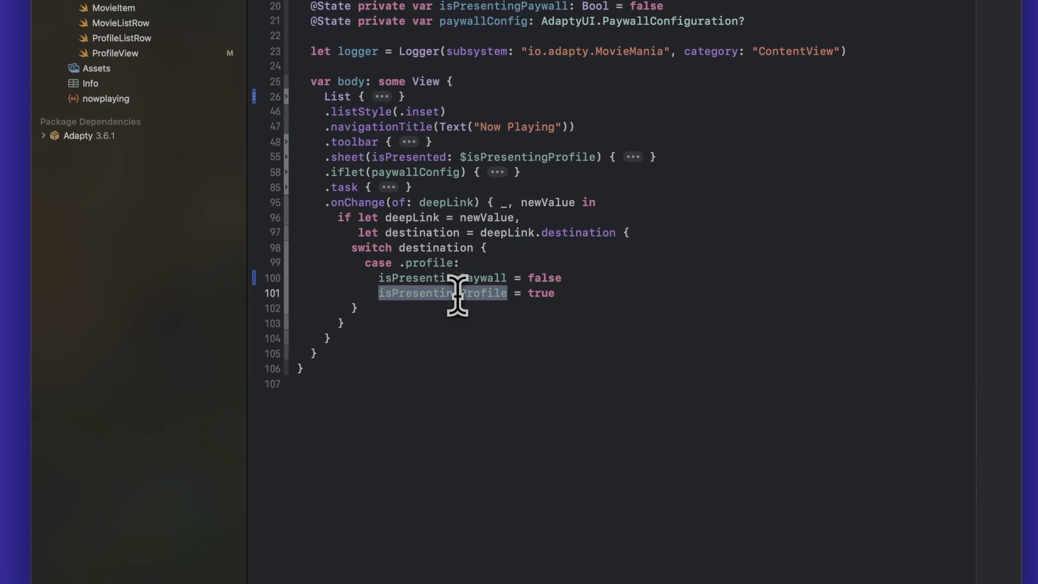